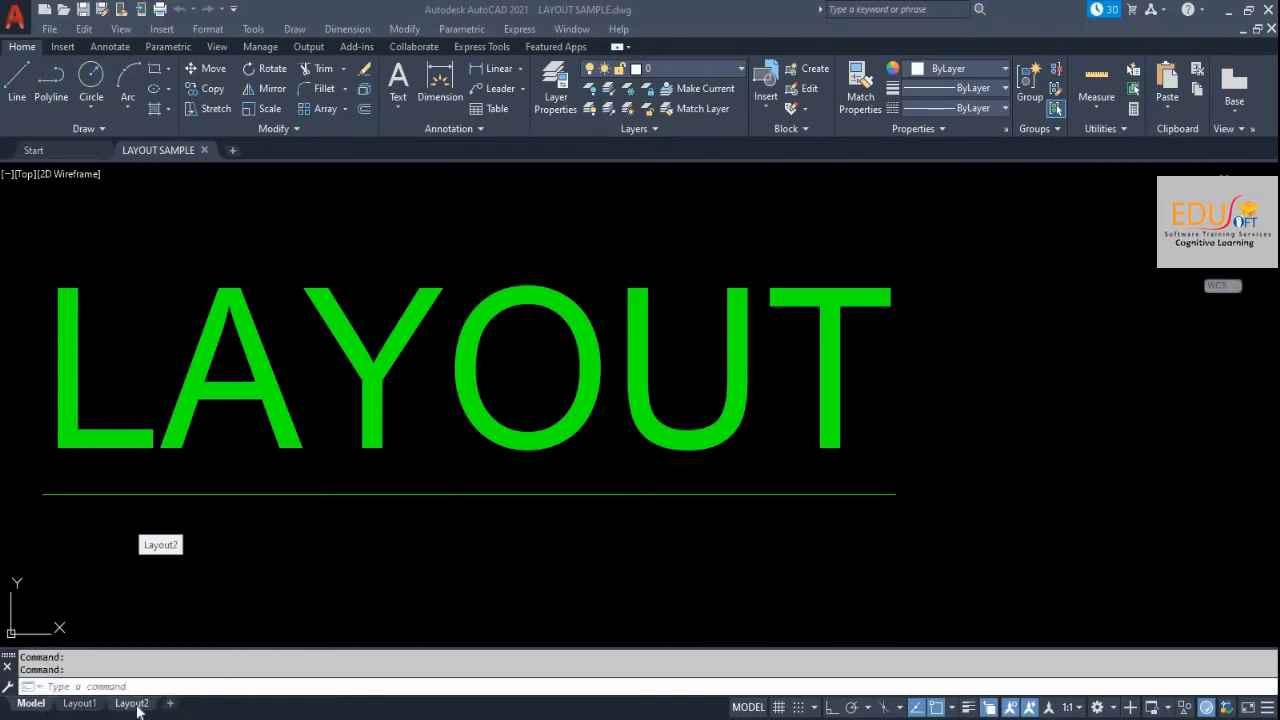
# Step: View Layout1 and select its viewport, and switch to Layout2, dismissing the plotter warning
pyautogui.moveTo(137, 708)
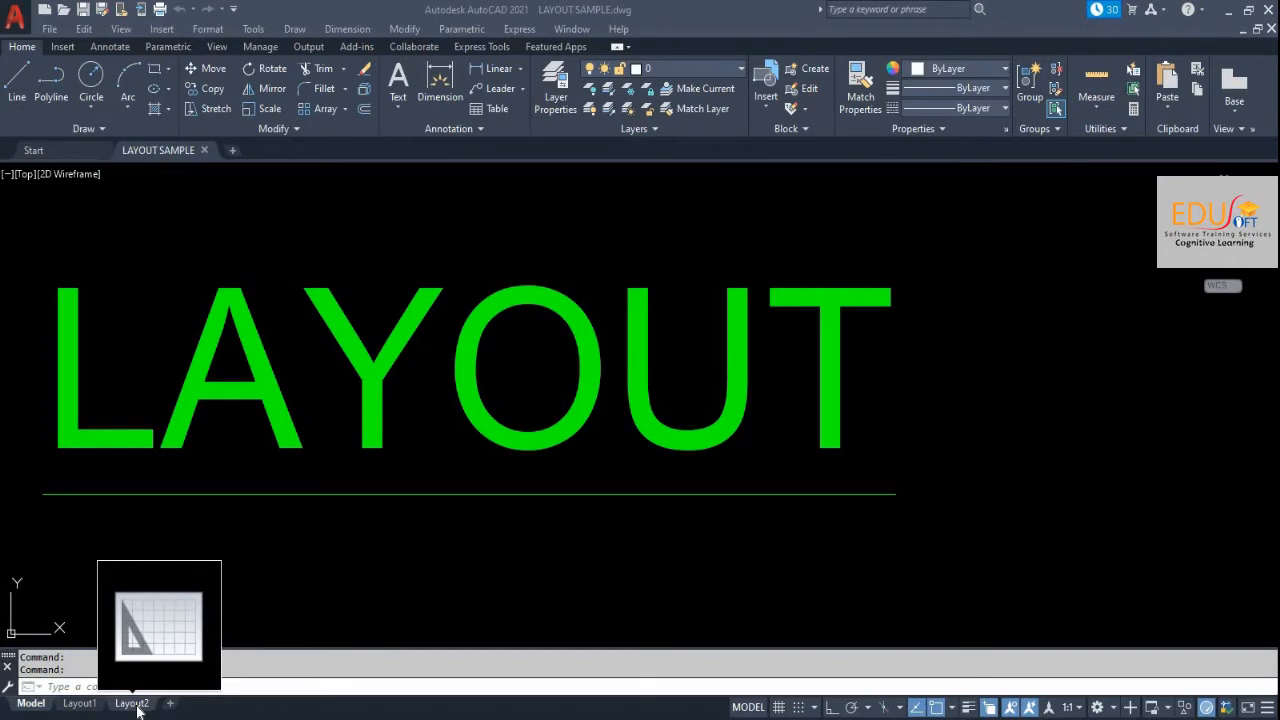
pyautogui.click(85, 708)
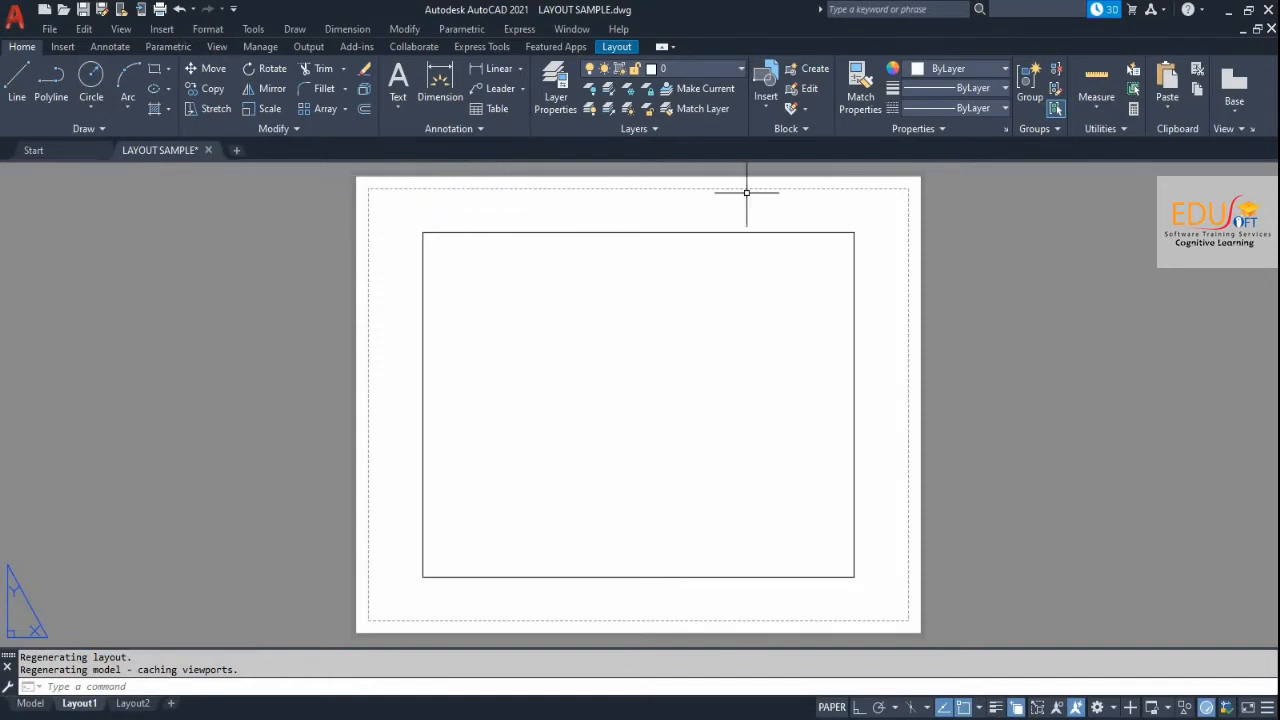
pyautogui.click(463, 230)
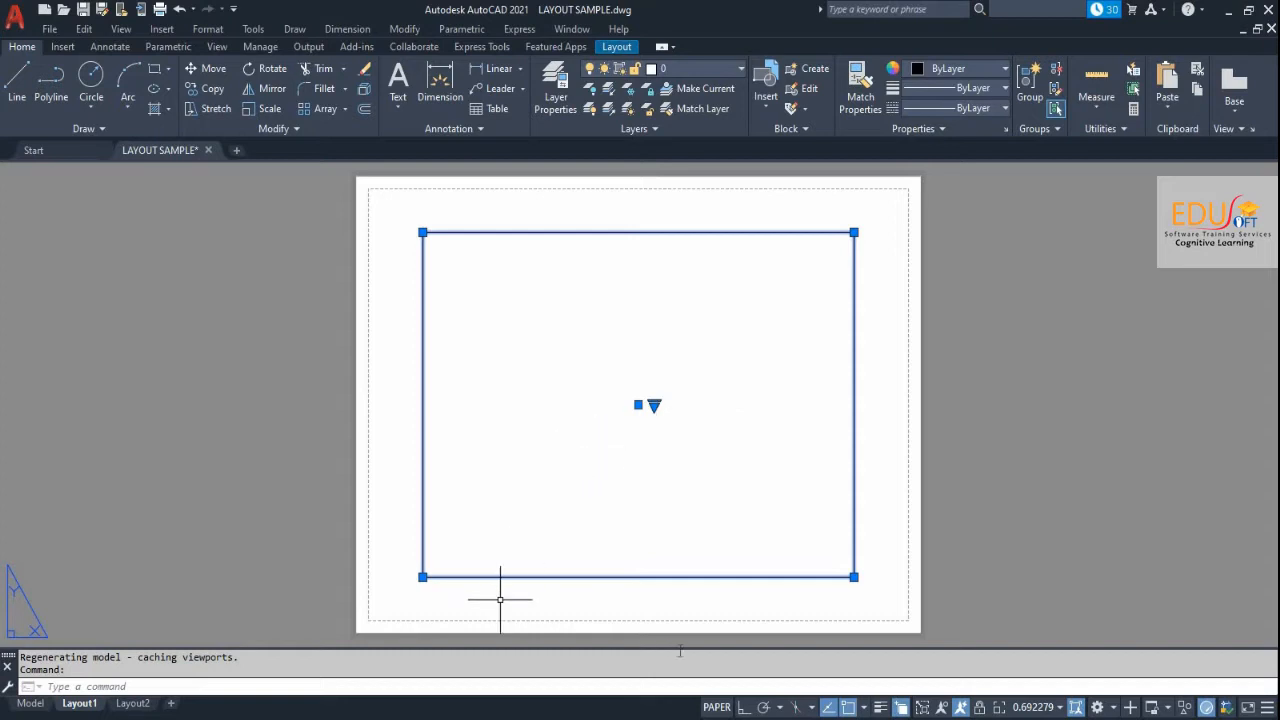
pyautogui.click(132, 703)
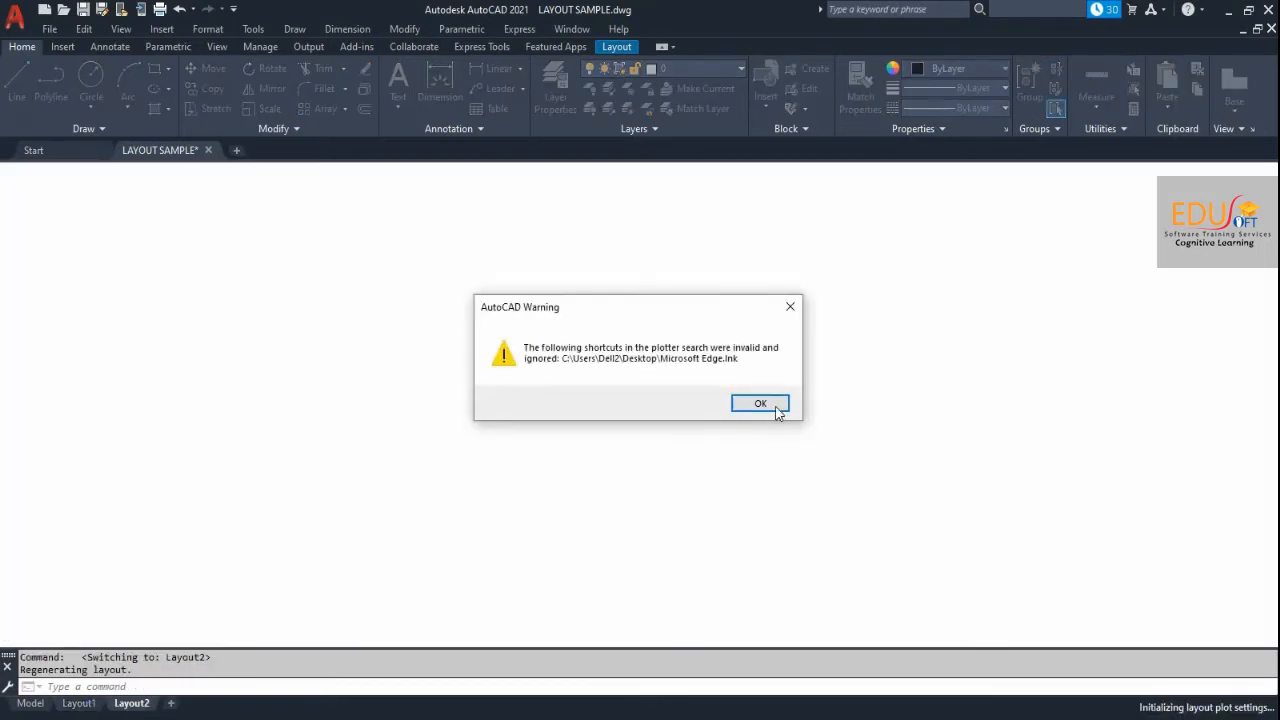
pyautogui.click(770, 404)
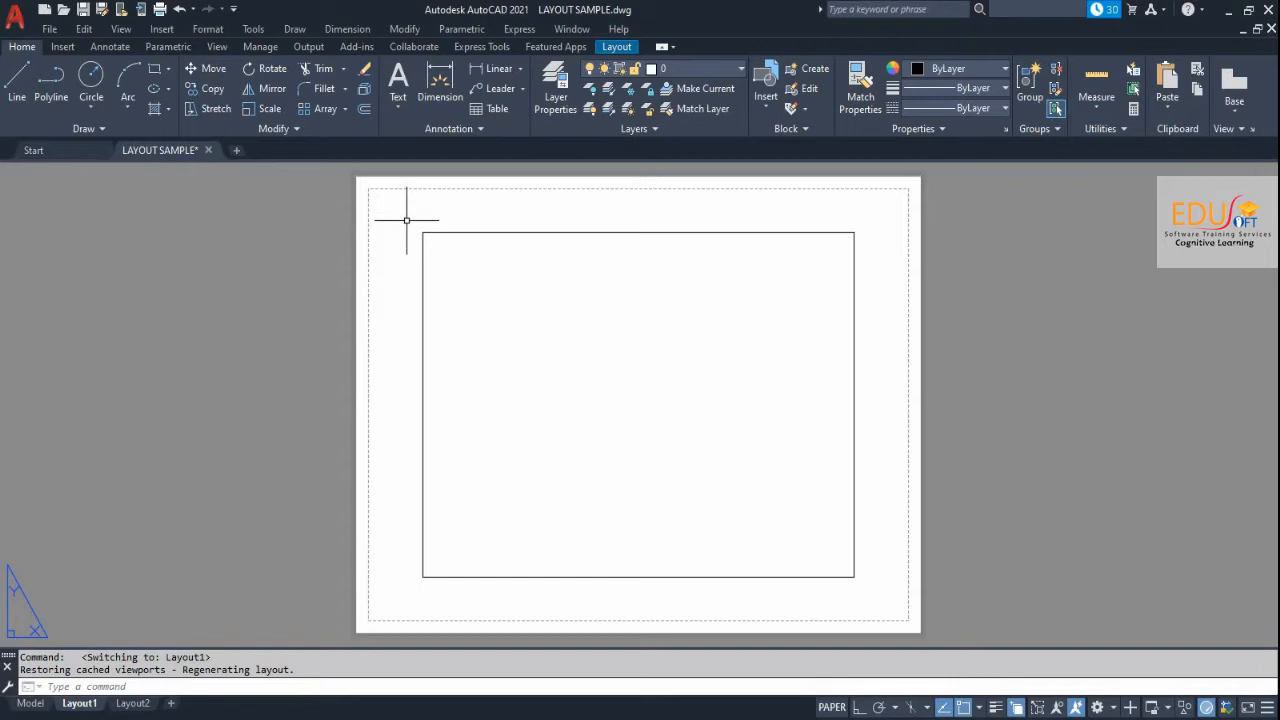
# Step: Look at the current layout's page setup details in the Page Setup Manager and close it
pyautogui.rightClick(79, 704)
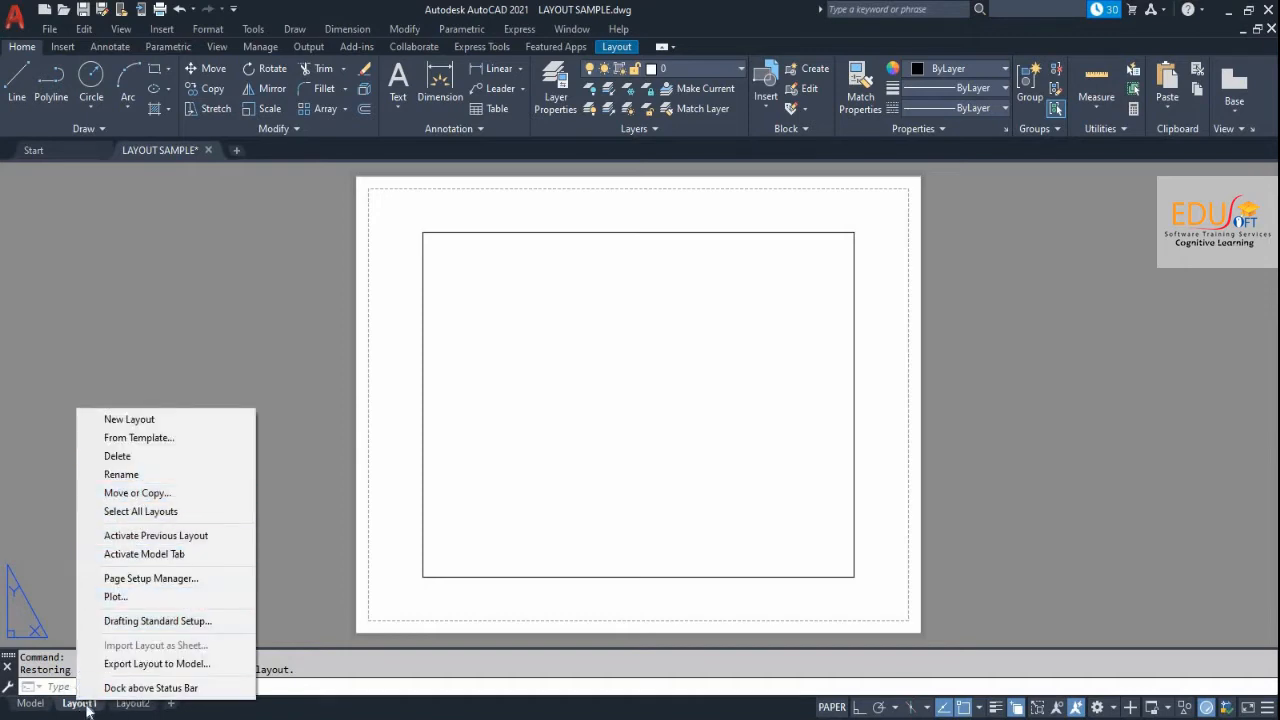
pyautogui.click(208, 578)
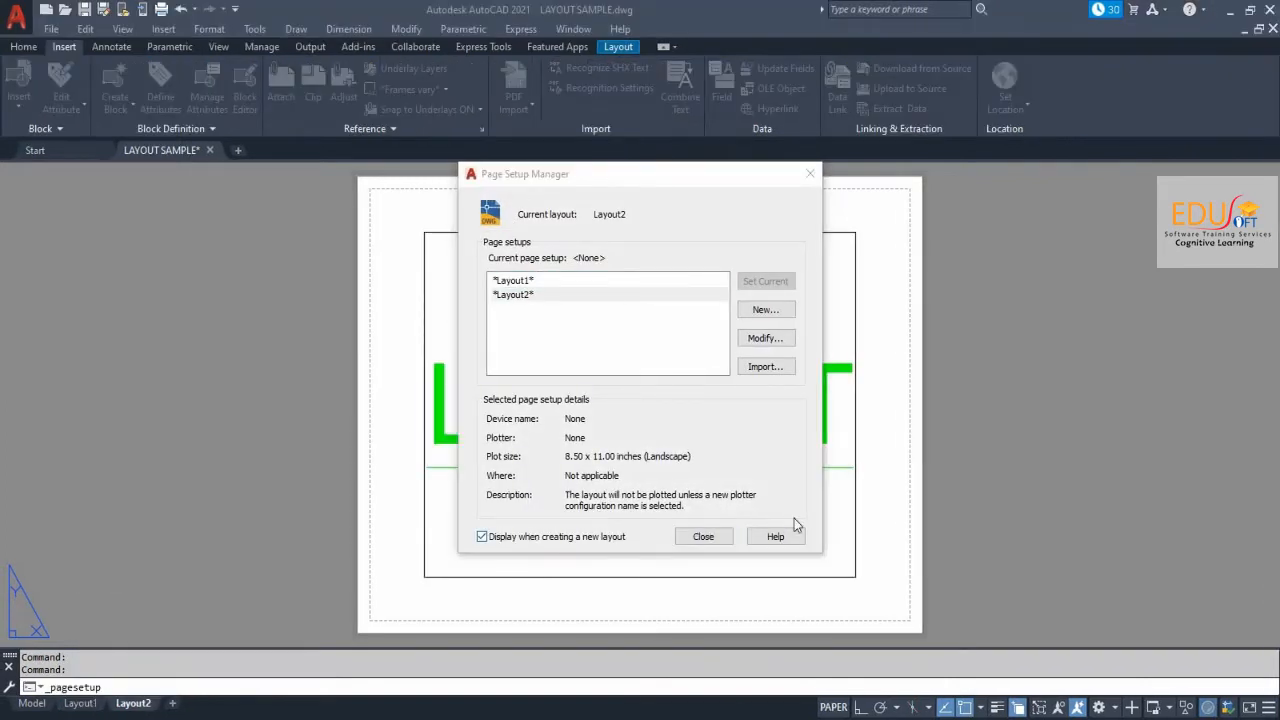
pyautogui.click(703, 537)
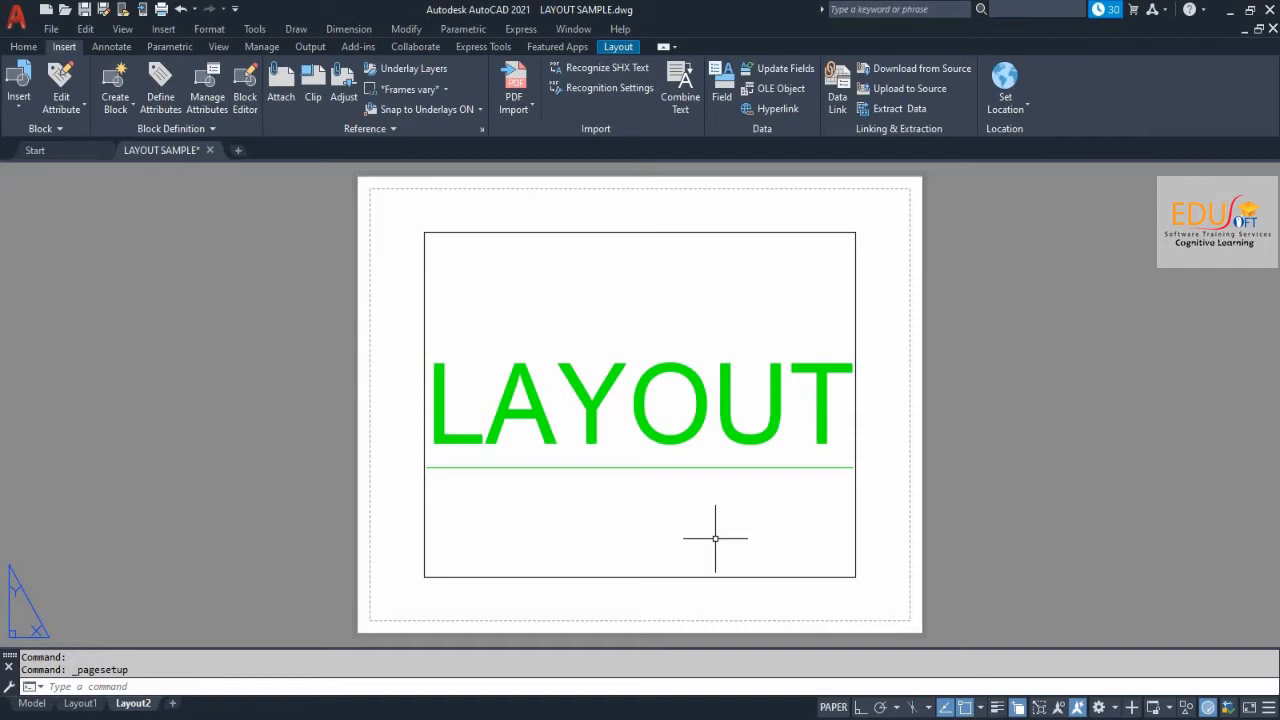
# Step: Create a new layout with the LAYOUT command's New option, accepting the default name Layout3
pyautogui.click(272, 688)
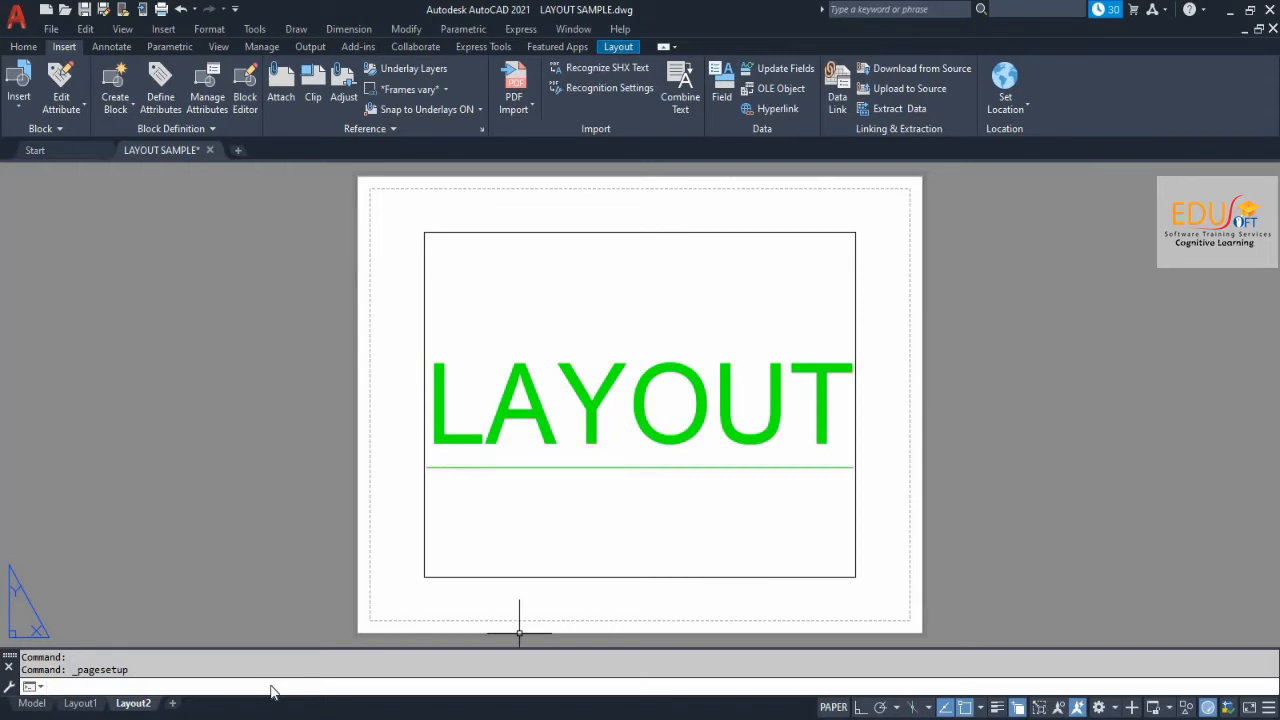
pyautogui.write('layiyu')
pyautogui.press('BackSpace')
pyautogui.press('BackSpace')
pyautogui.press('BackSpace')
pyautogui.write('ou')
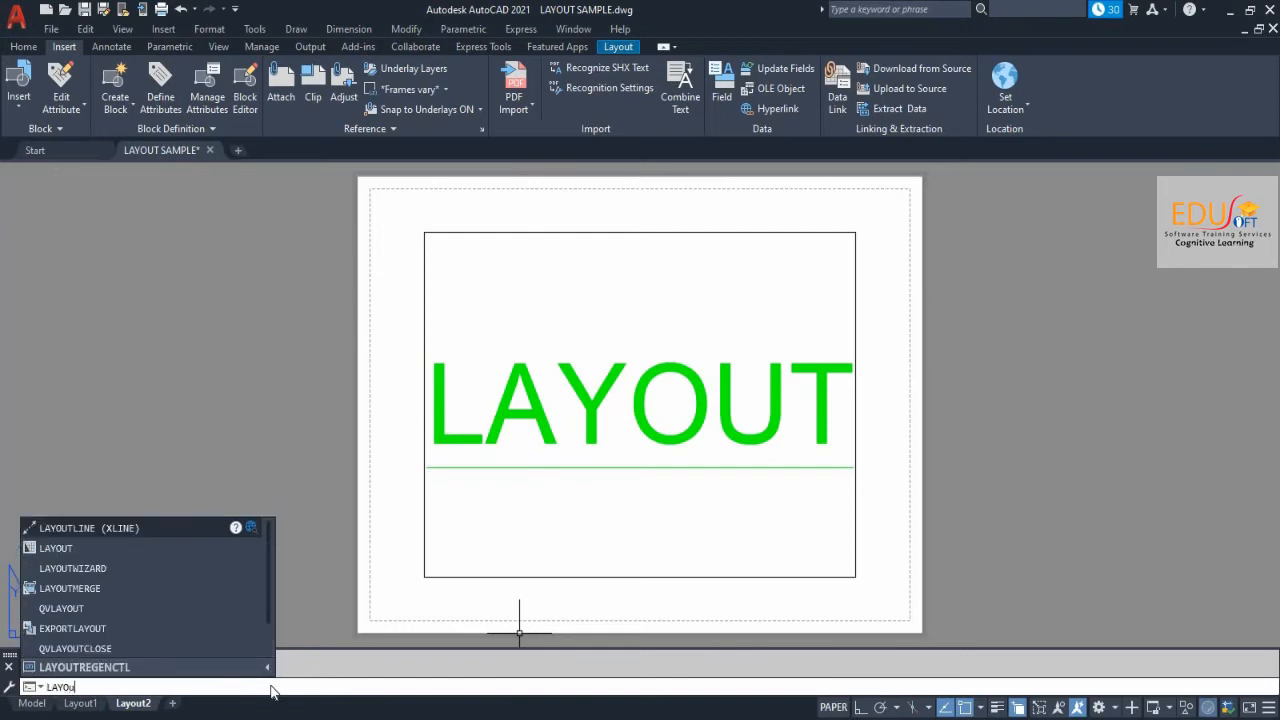
pyautogui.write('t')
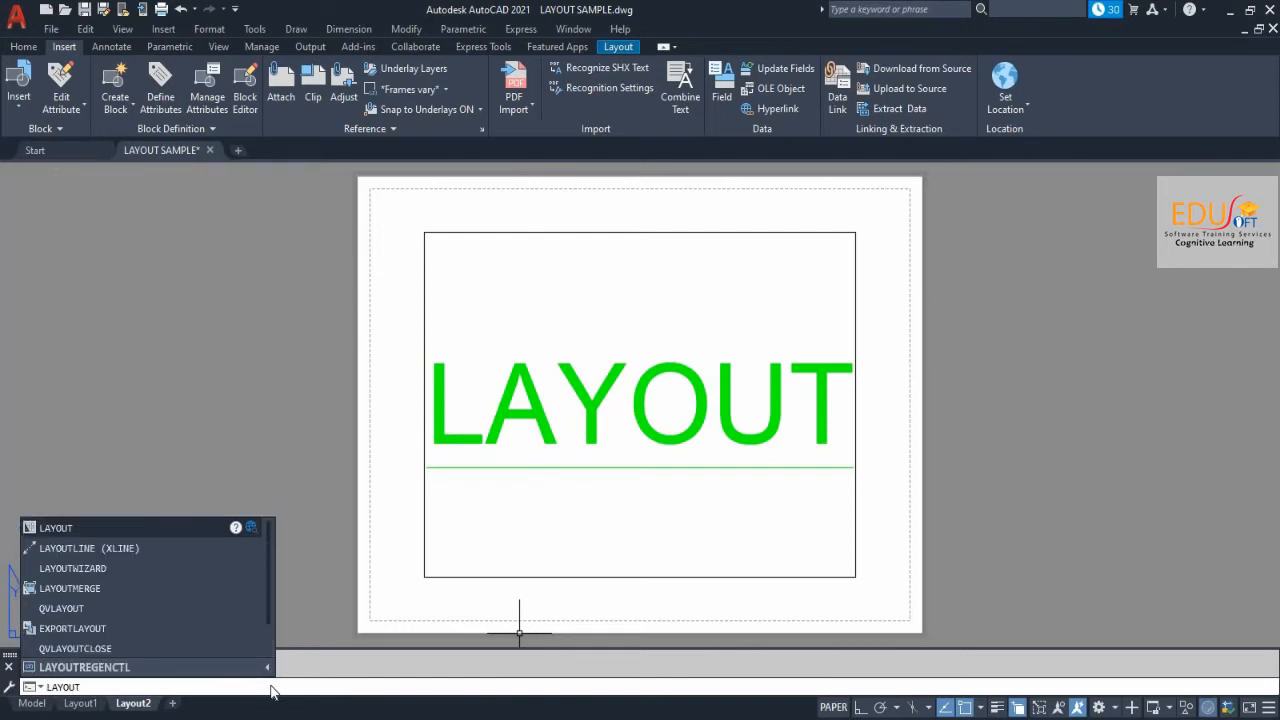
pyautogui.press('Return')
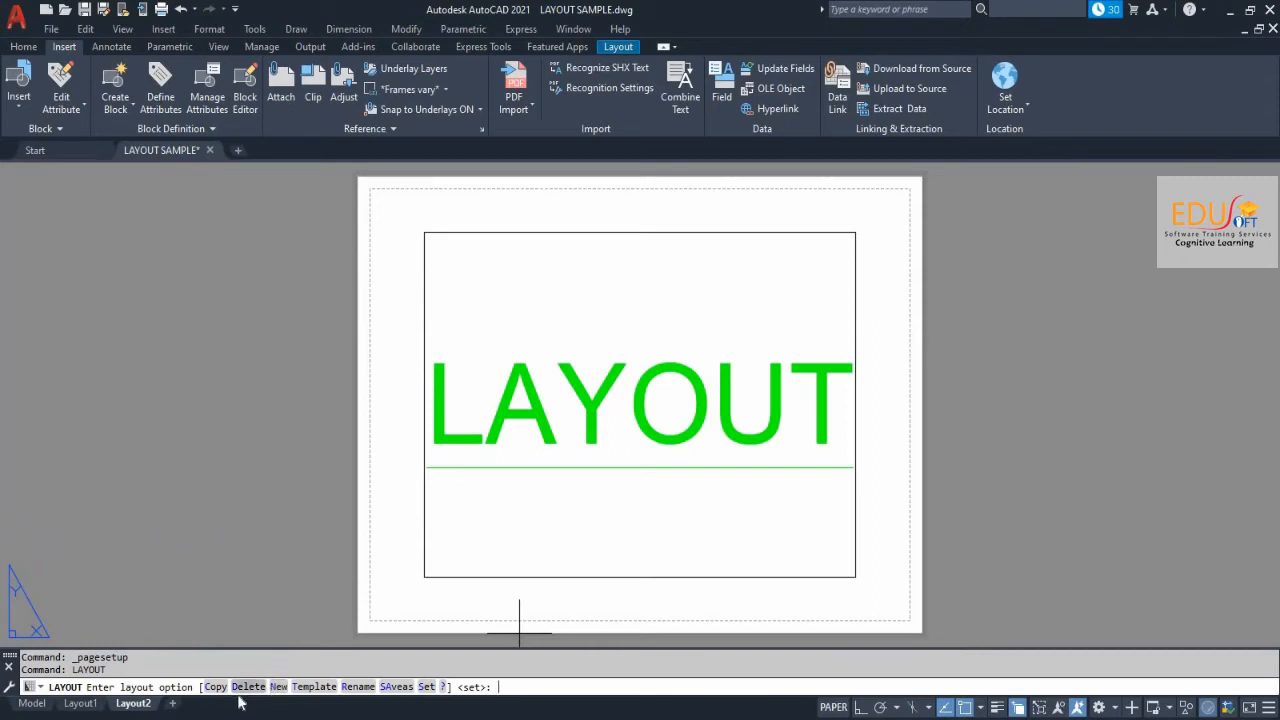
pyautogui.click(277, 687)
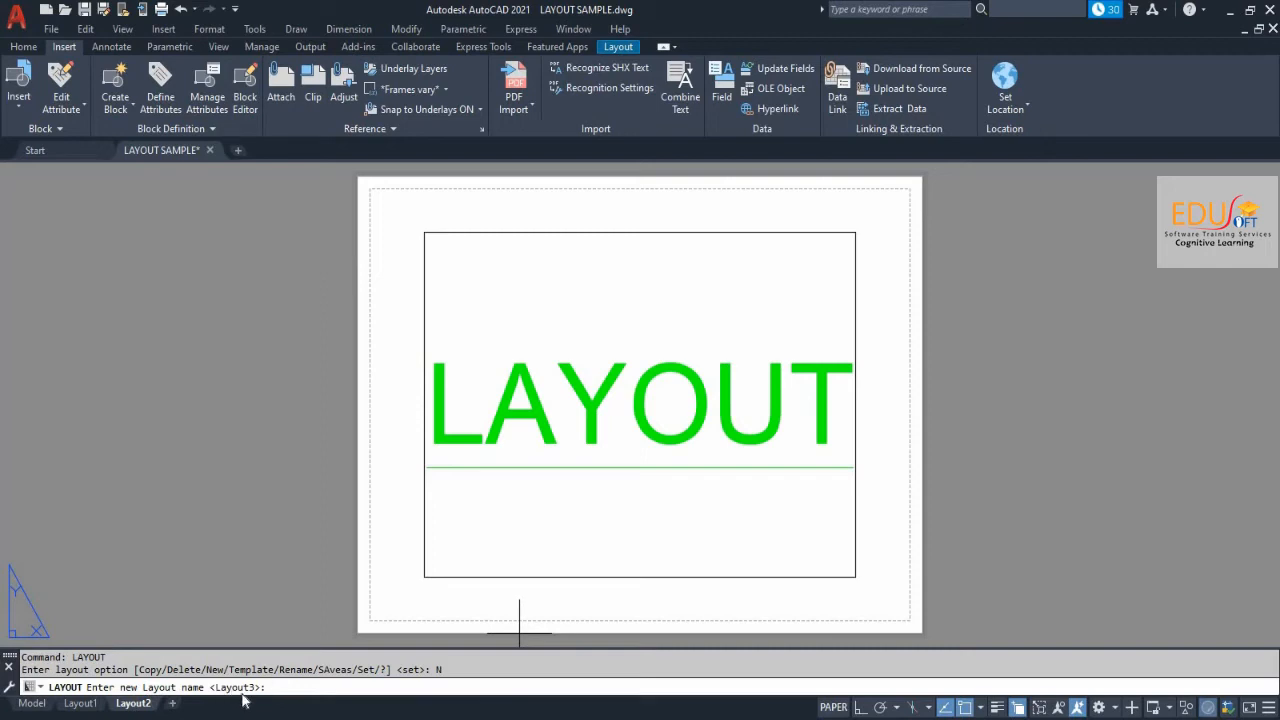
pyautogui.press('Return')
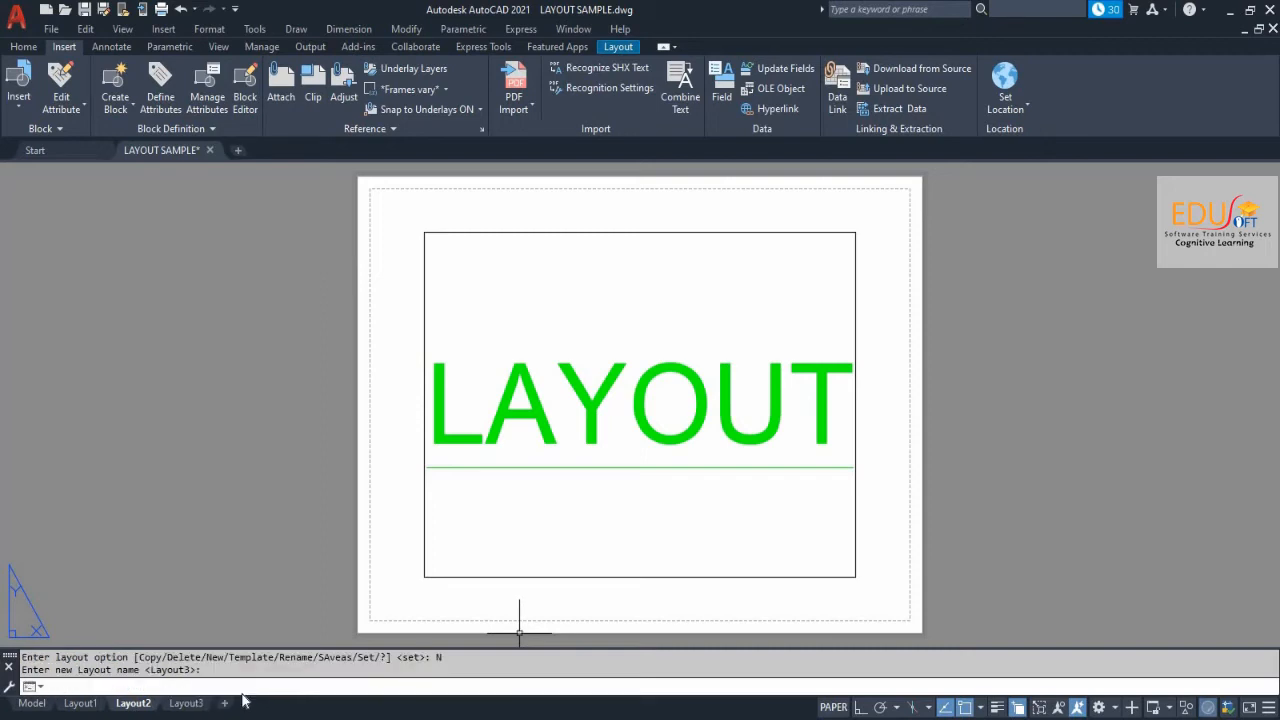
# Step: Add another new layout from the Layout3 options
pyautogui.rightClick(188, 704)
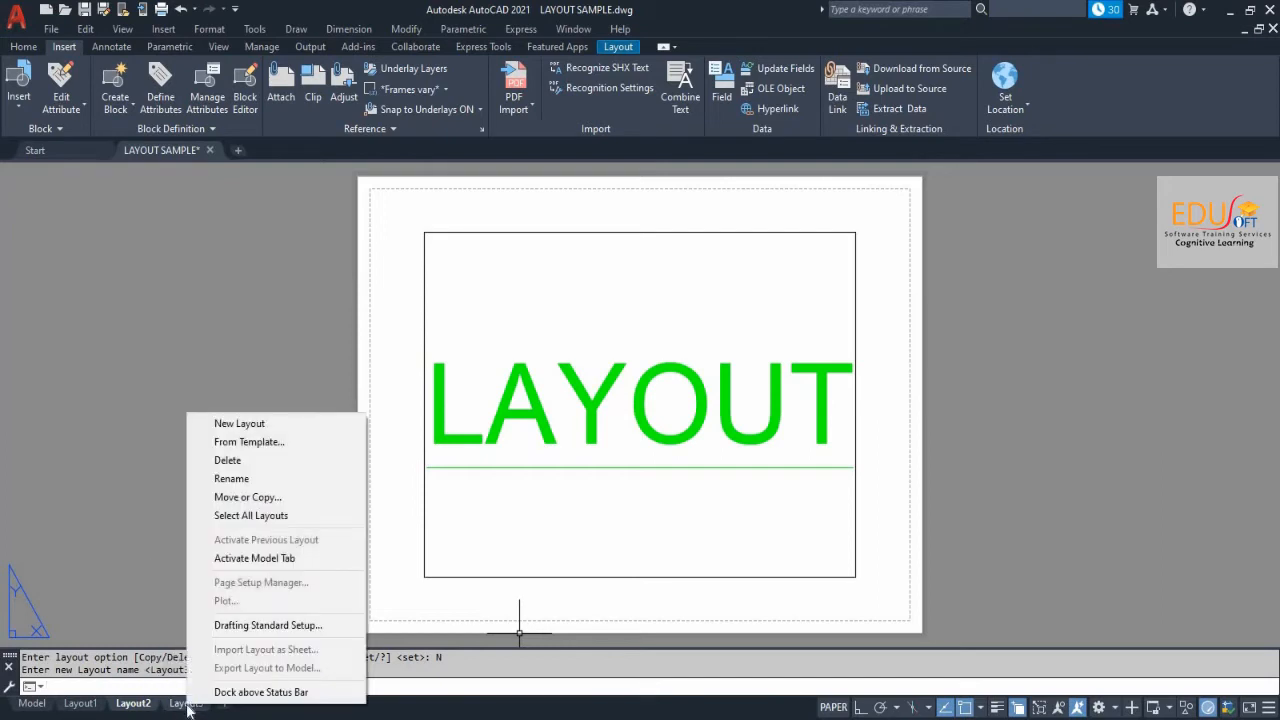
pyautogui.click(249, 424)
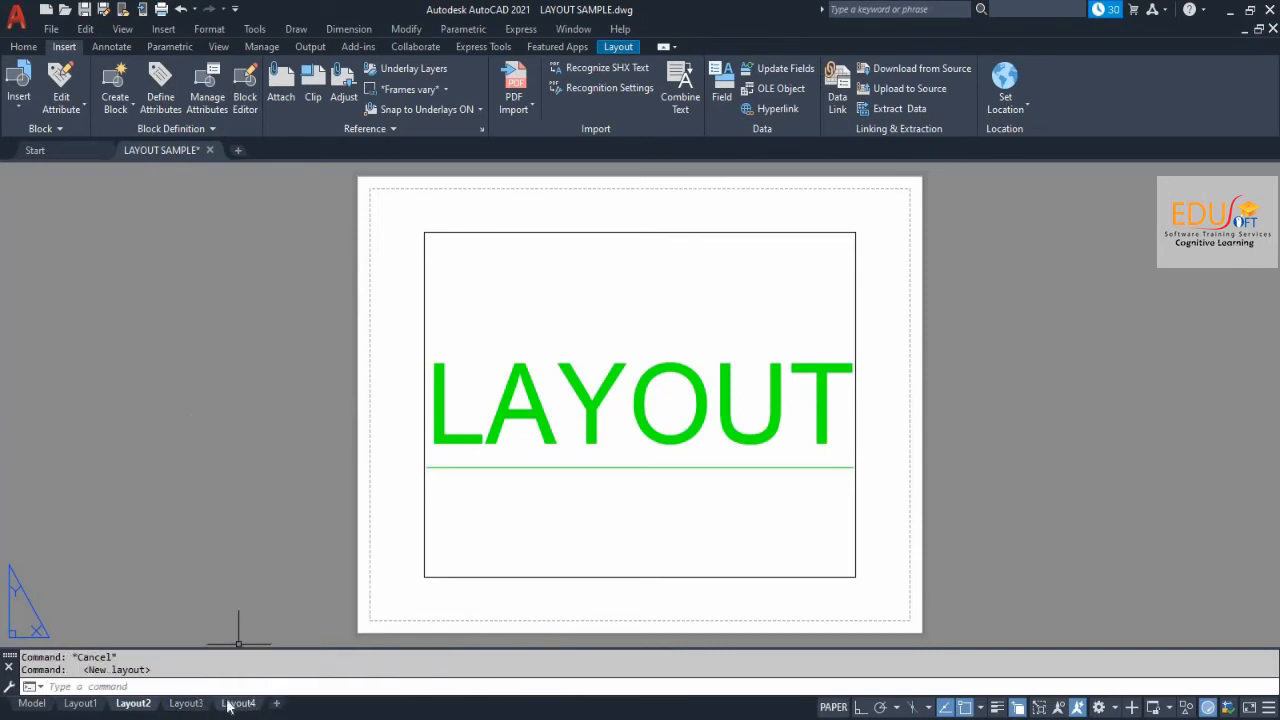
pyautogui.moveTo(228, 706)
# Step: Switch to Layout3 and examine the details of the Layout1 page setup in the Page Setup Manager
pyautogui.moveTo(176, 710)
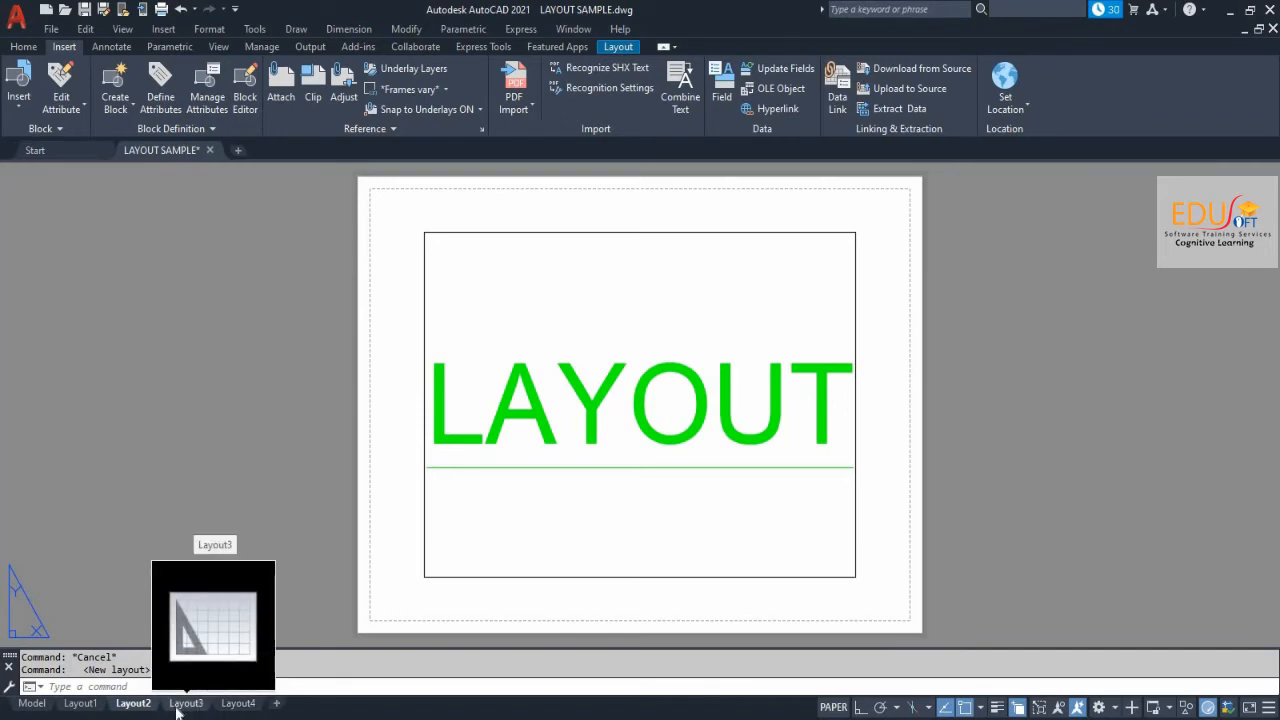
pyautogui.click(176, 708)
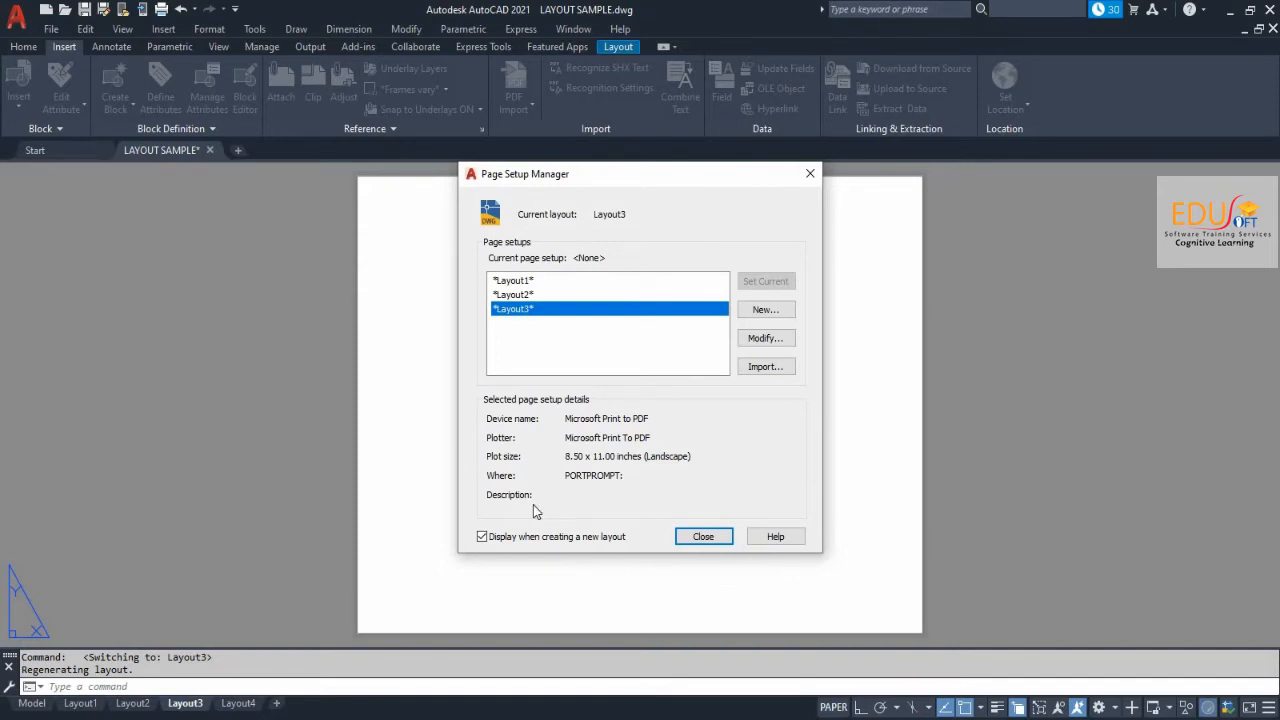
pyautogui.hotkey('alt', 'Tab')
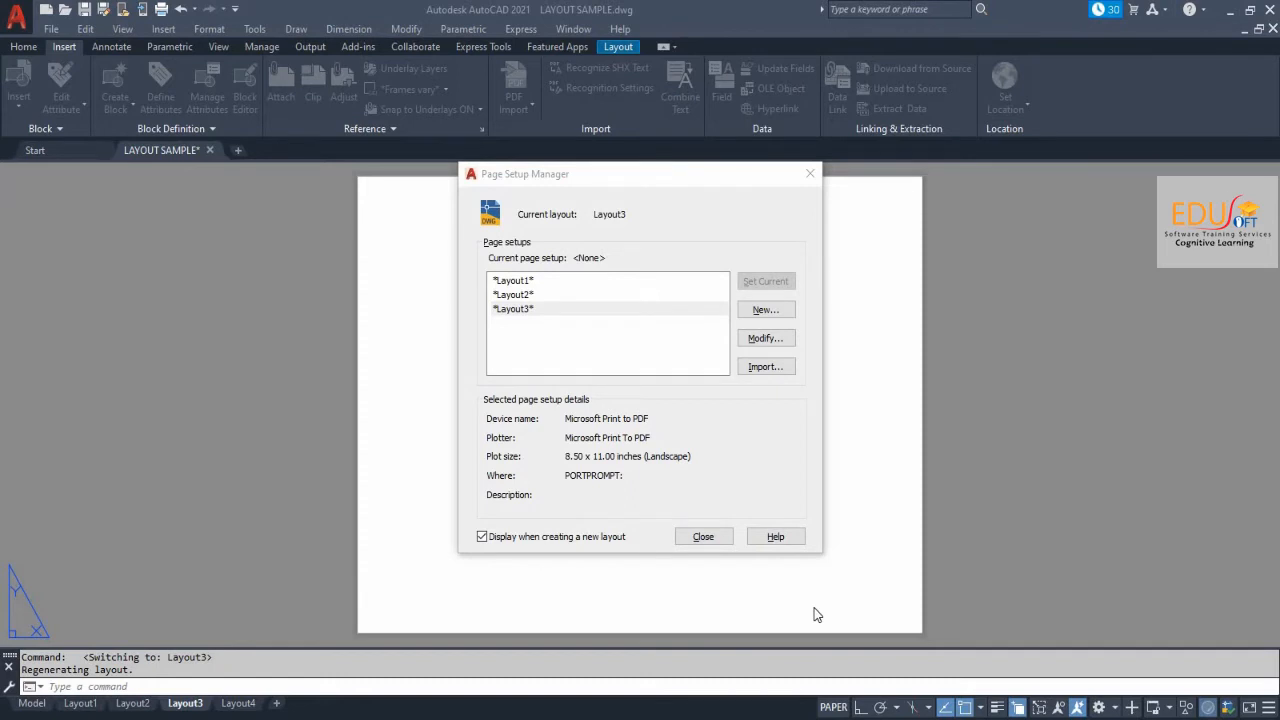
pyautogui.click(518, 283)
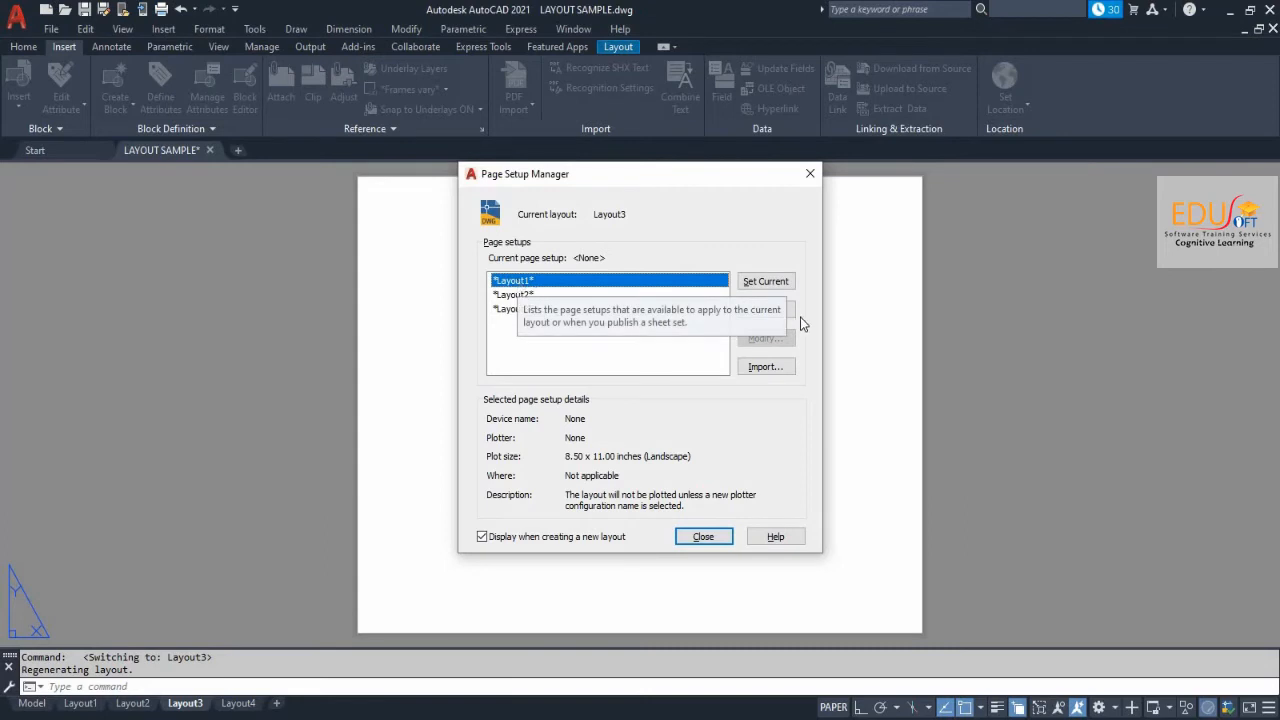
# Step: Modify the Layout1 page setup, accepting Microsoft Print to PDF, A4 paper, 1:1 scale and landscape orientation
pyautogui.click(766, 339)
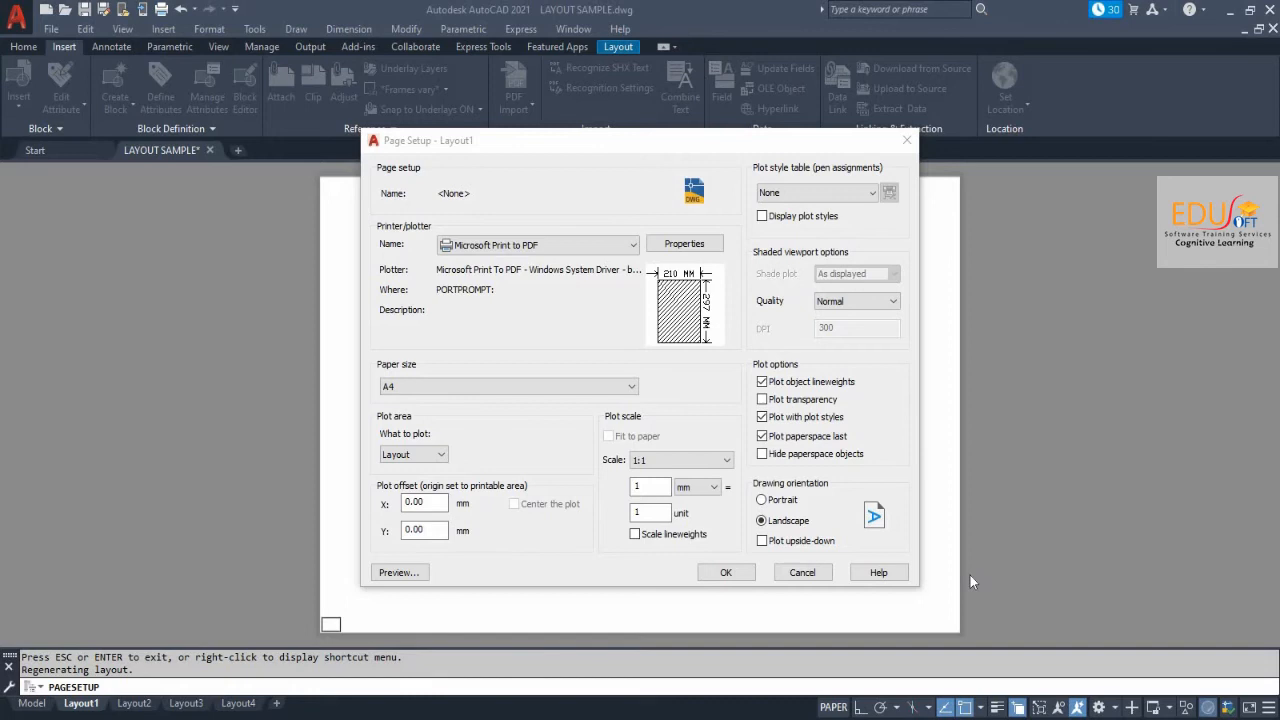
pyautogui.click(734, 582)
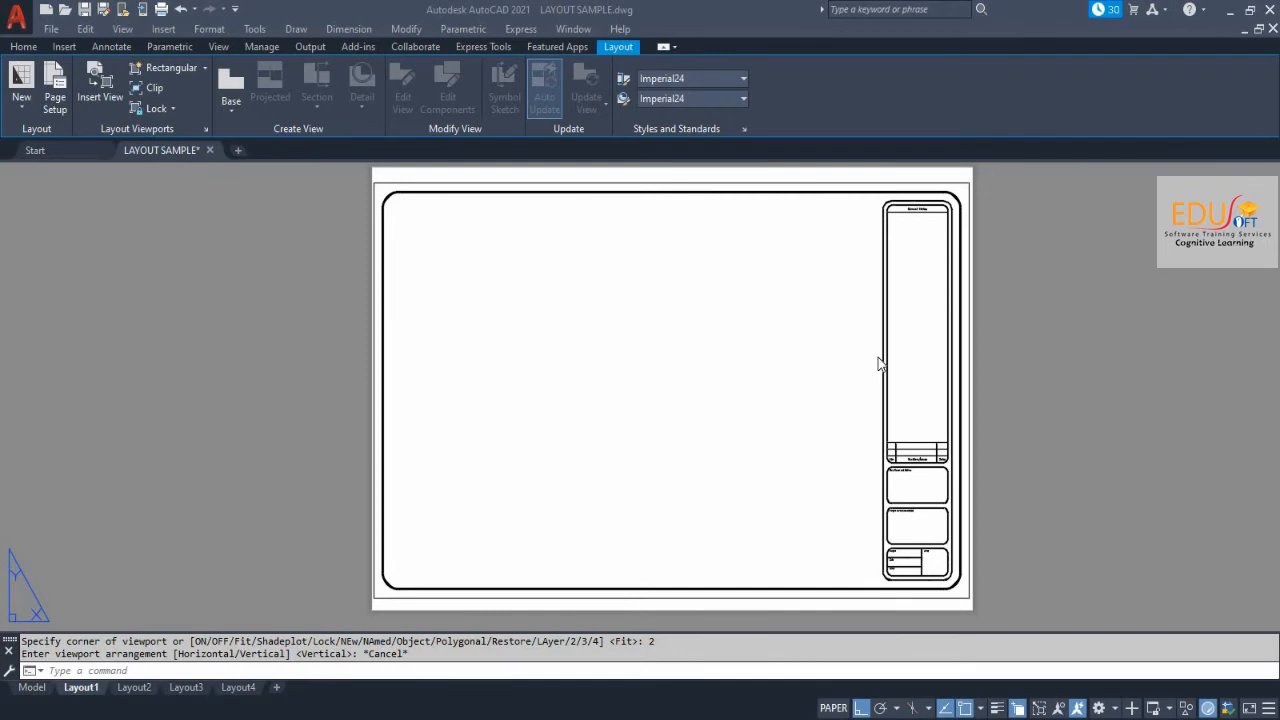
# Step: Run the VIEWPORTS command, look through the named and new viewport configurations, and cancel the dialog
pyautogui.click(436, 676)
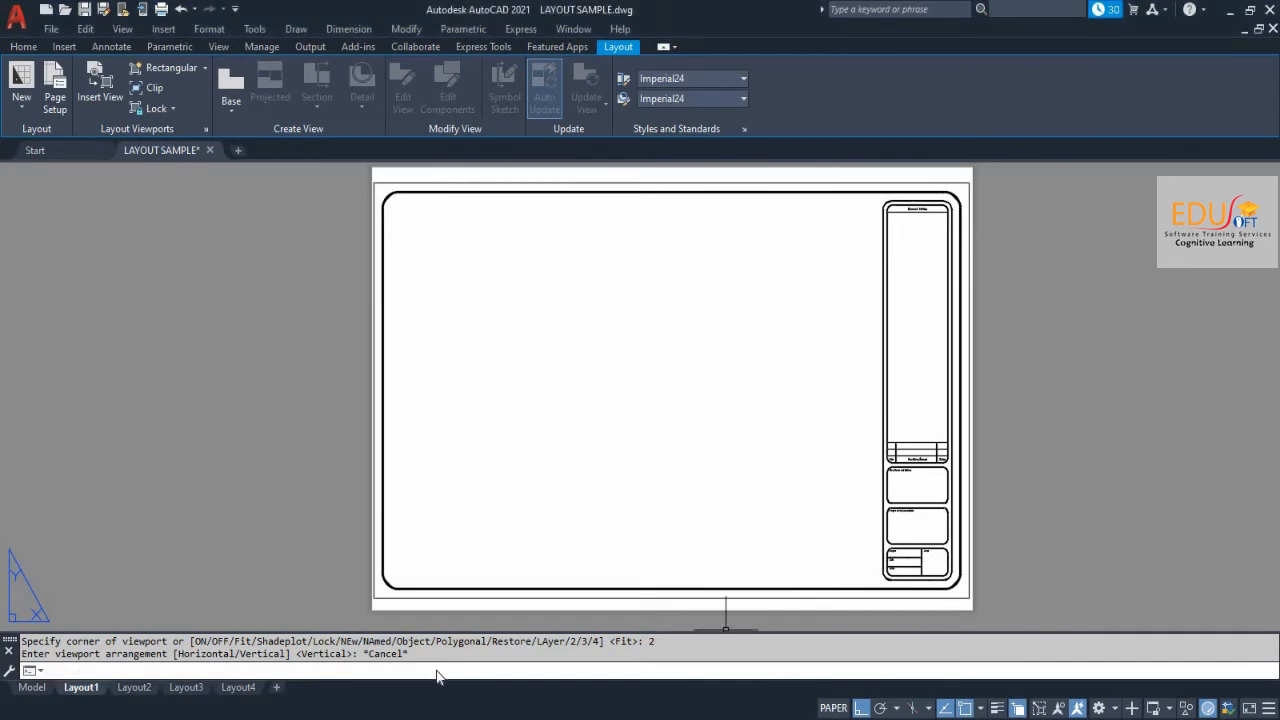
pyautogui.write('VIewport')
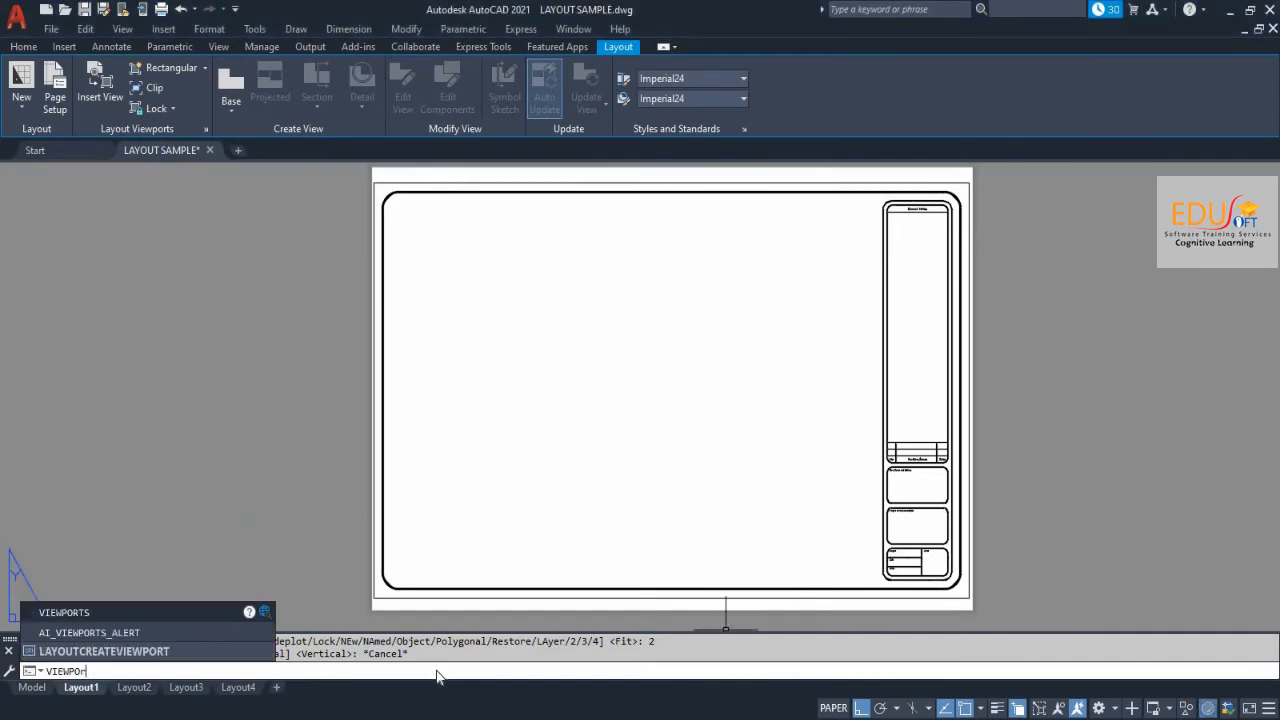
pyautogui.press('Return')
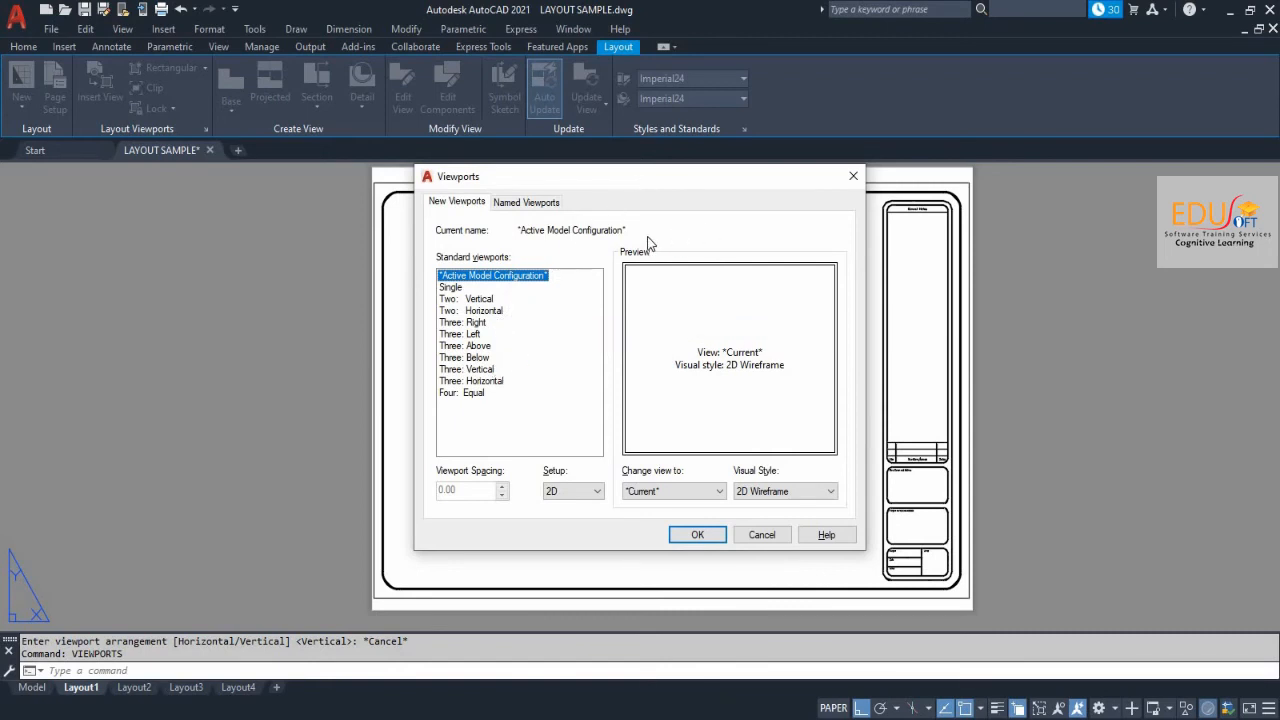
pyautogui.click(519, 204)
pyautogui.click(455, 202)
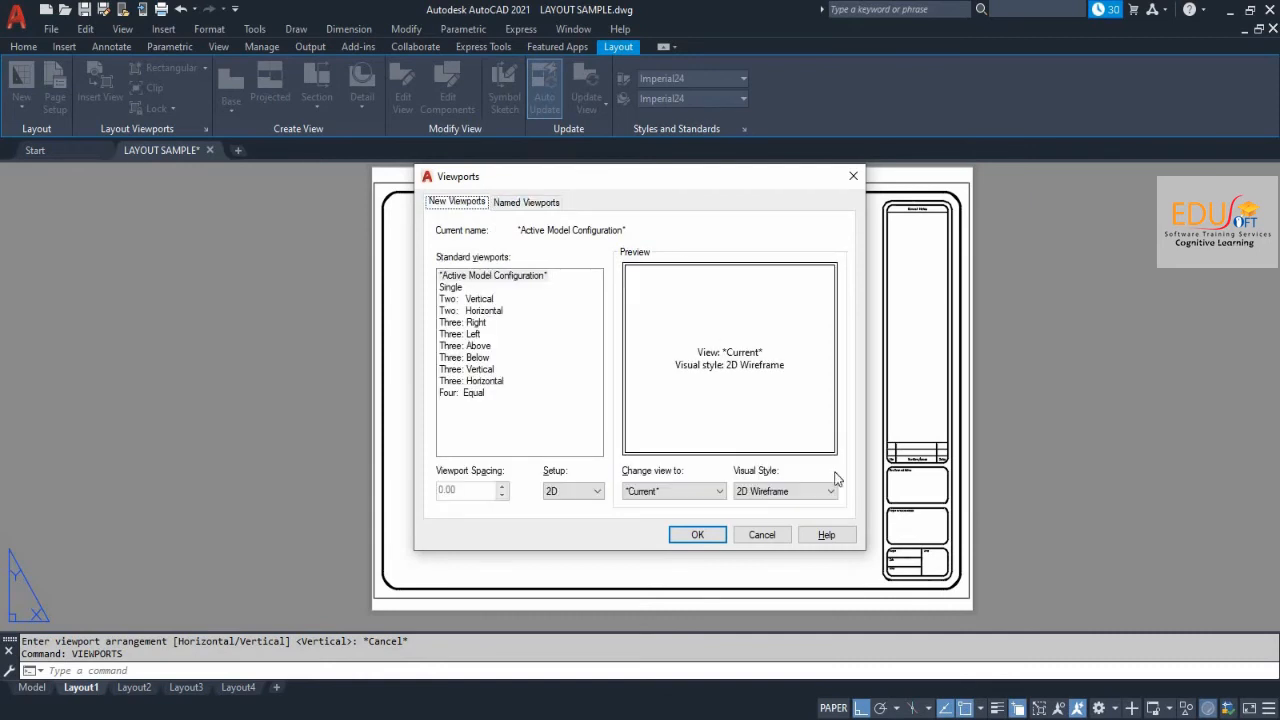
pyautogui.click(765, 535)
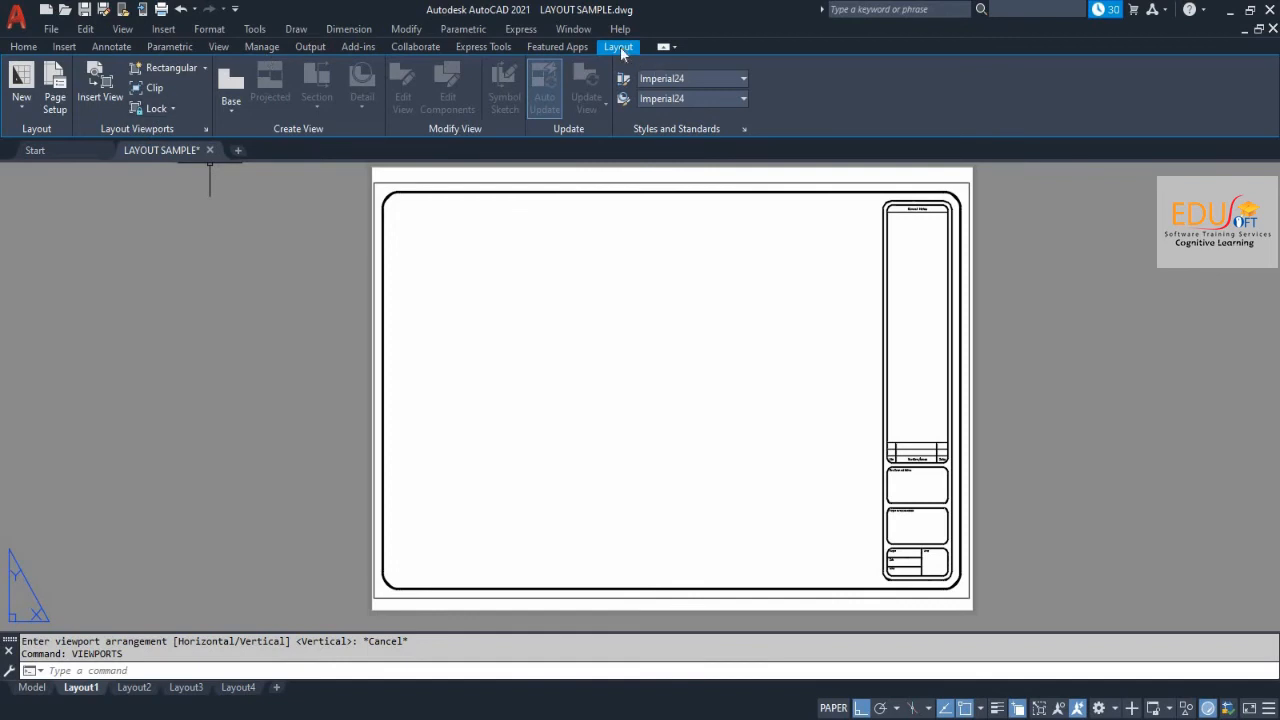
# Step: Create a single rectangular viewport in the upper-left corner of the Layout1 title block frame
pyautogui.click(168, 70)
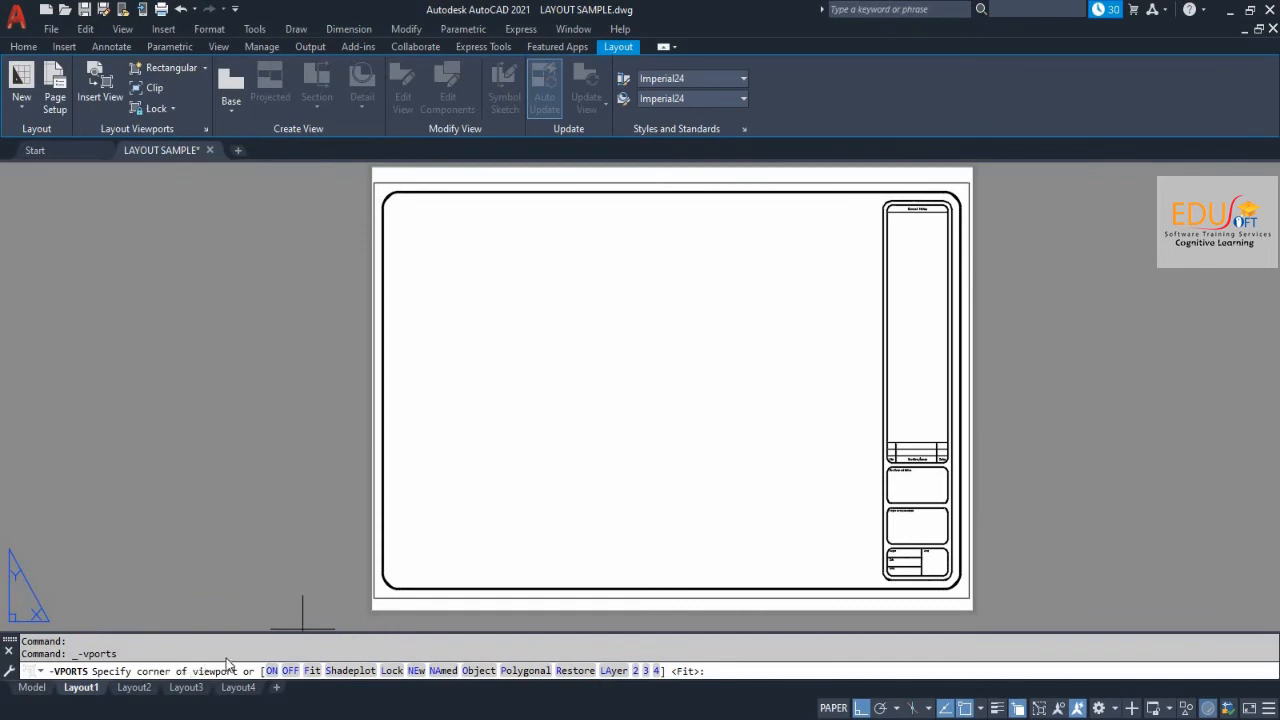
pyautogui.click(397, 207)
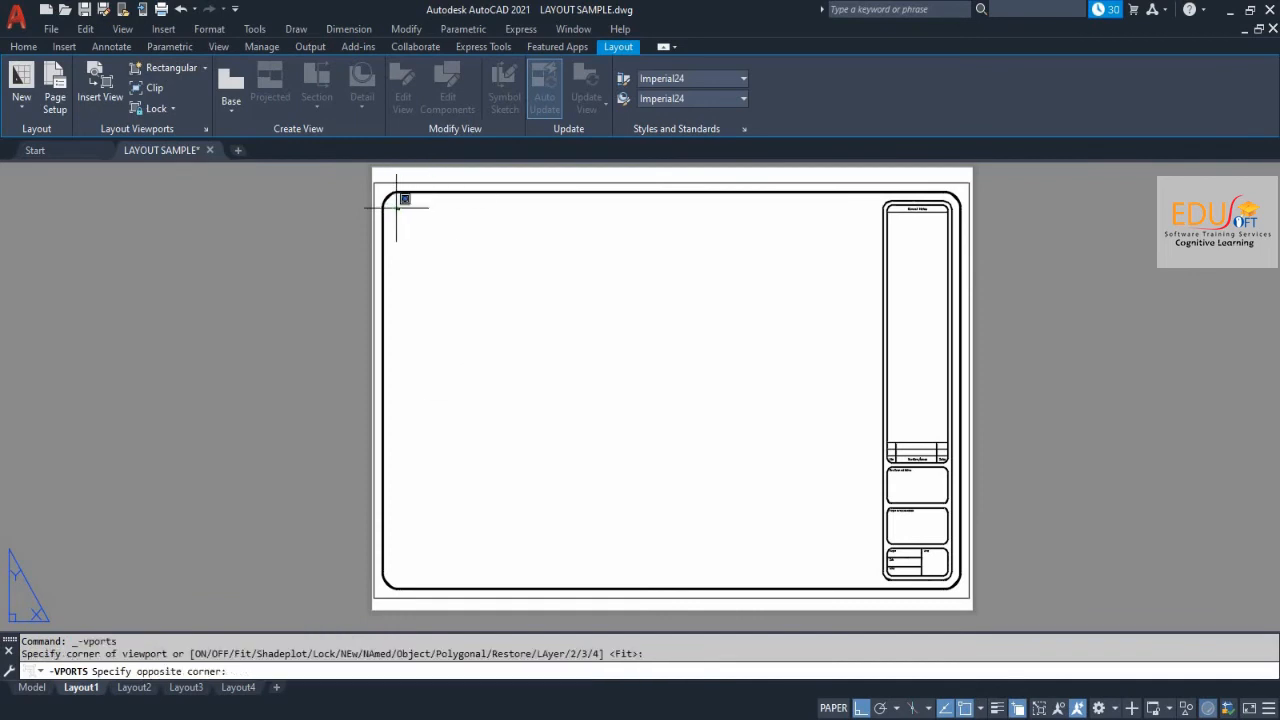
pyautogui.click(576, 290)
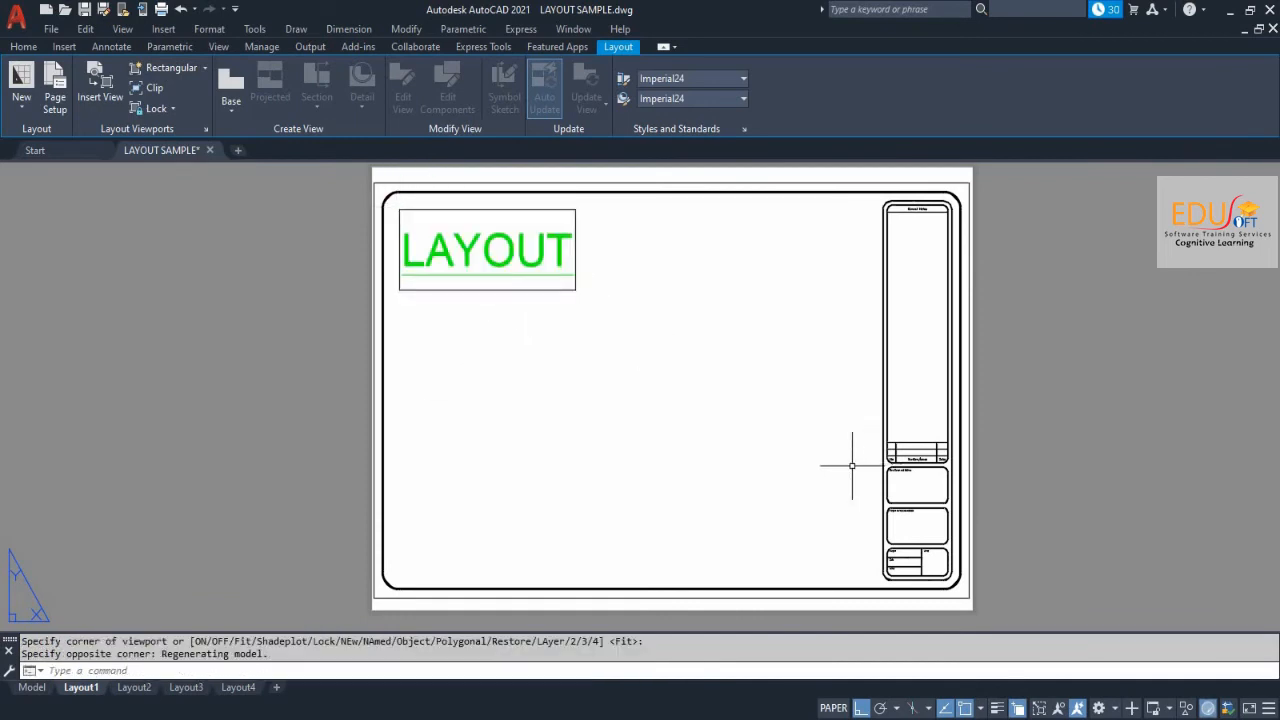
# Step: Create two horizontally arranged viewports directly below the single viewport, matching its width
pyautogui.click(185, 72)
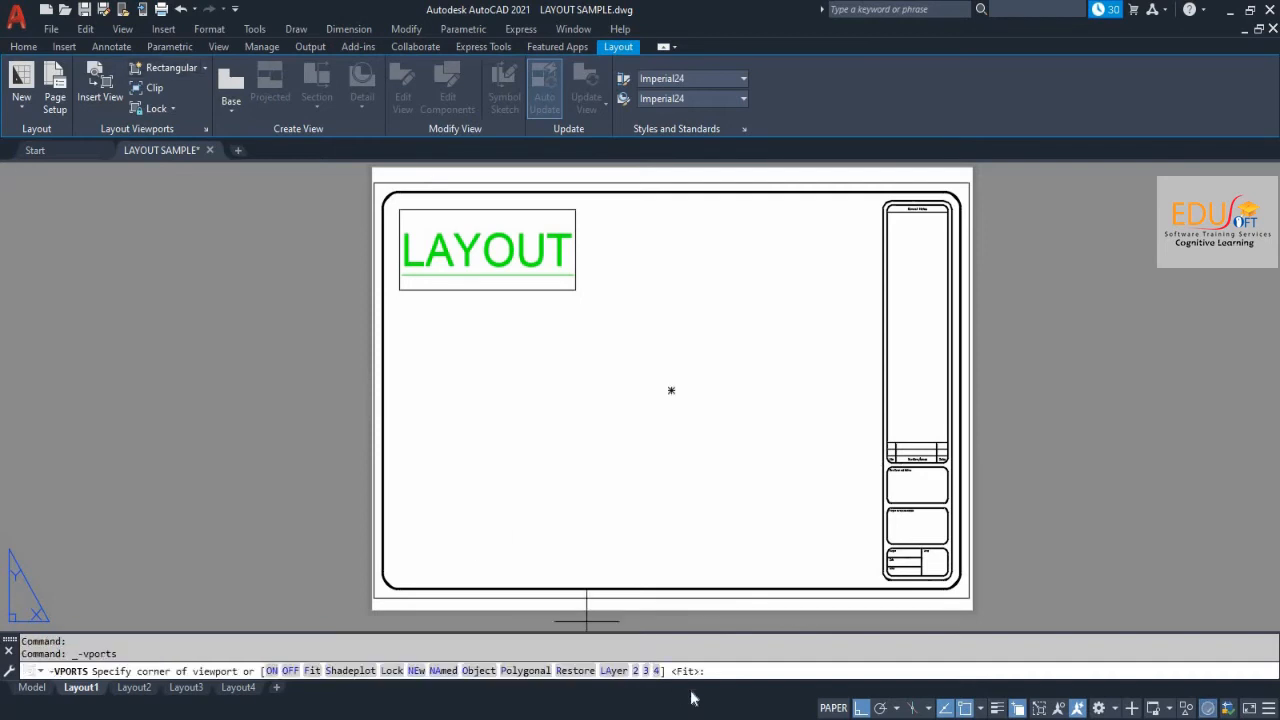
pyautogui.click(636, 671)
pyautogui.click(276, 671)
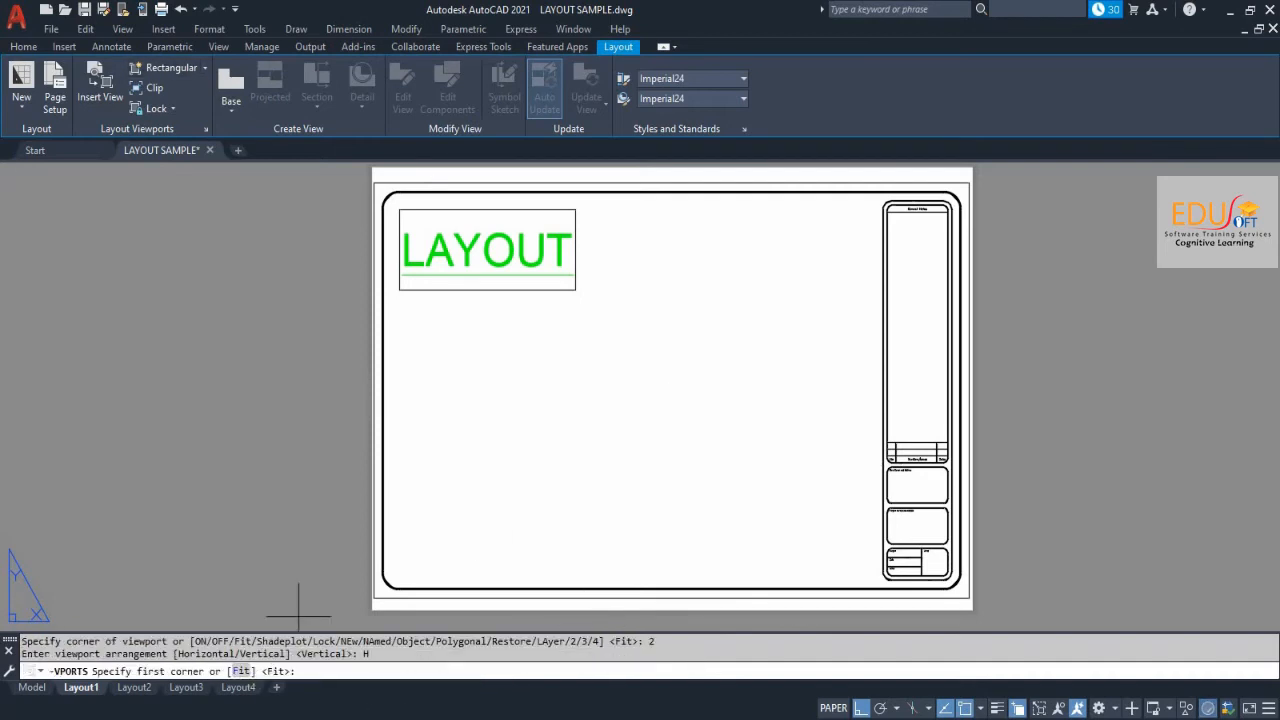
pyautogui.click(398, 309)
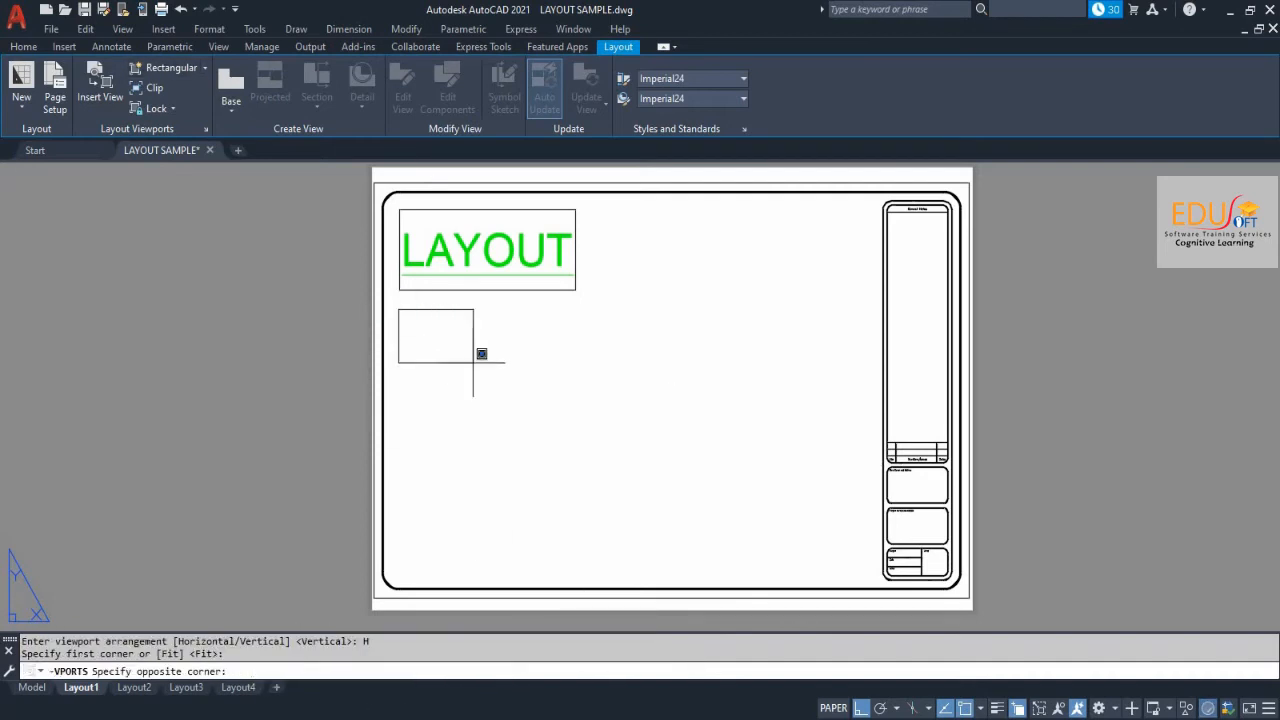
pyautogui.click(575, 451)
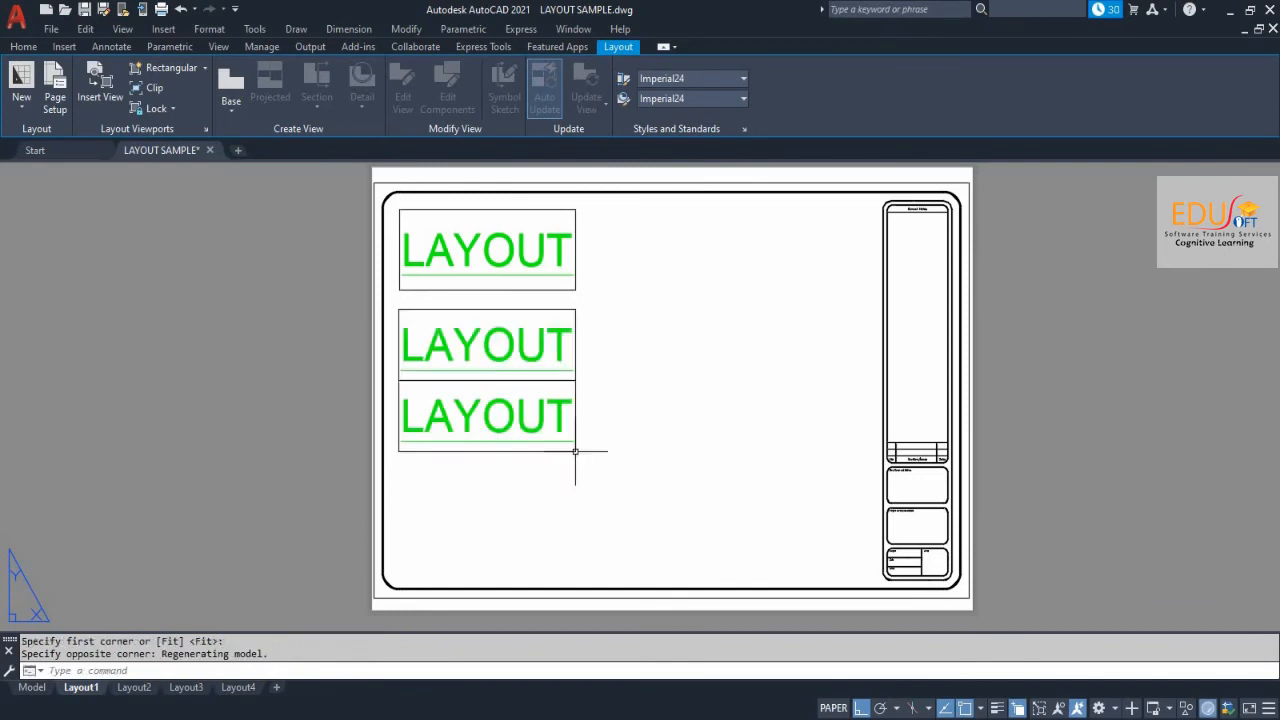
# Step: Create three viewports in the Right arrangement directly below the two stacked viewports, matching their width and ending just above the lower frame line
pyautogui.click(165, 67)
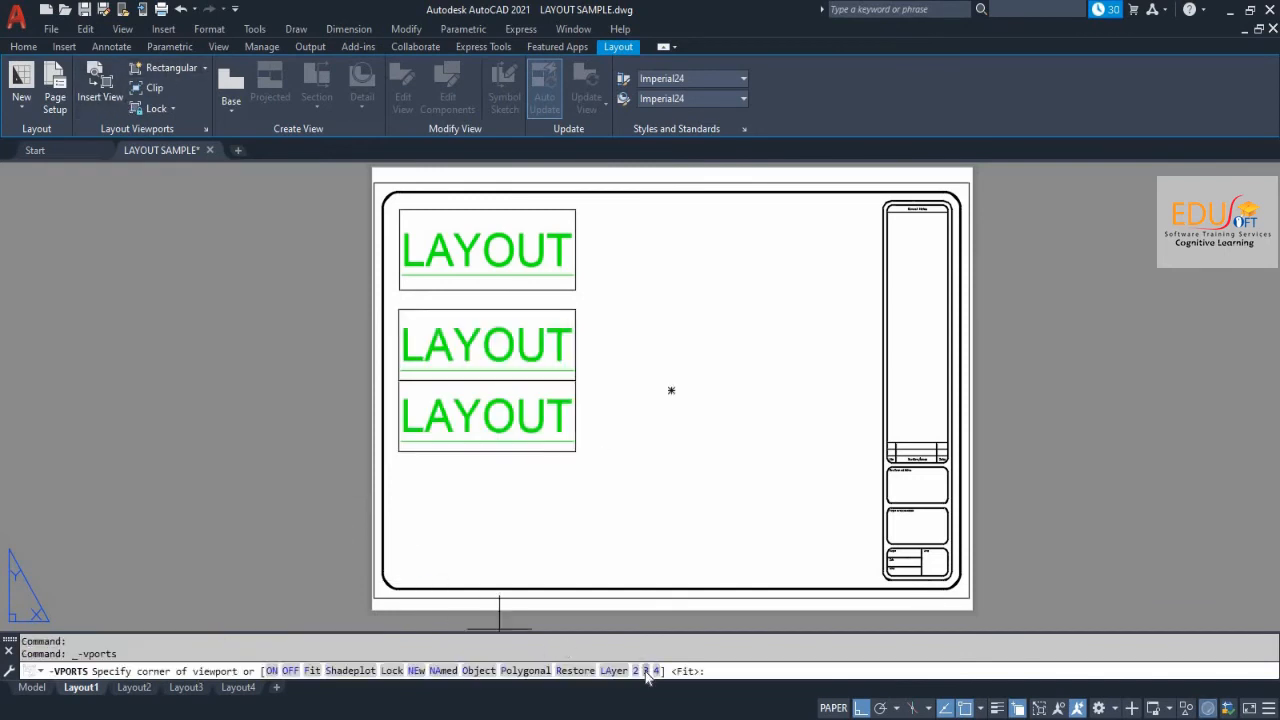
pyautogui.click(643, 671)
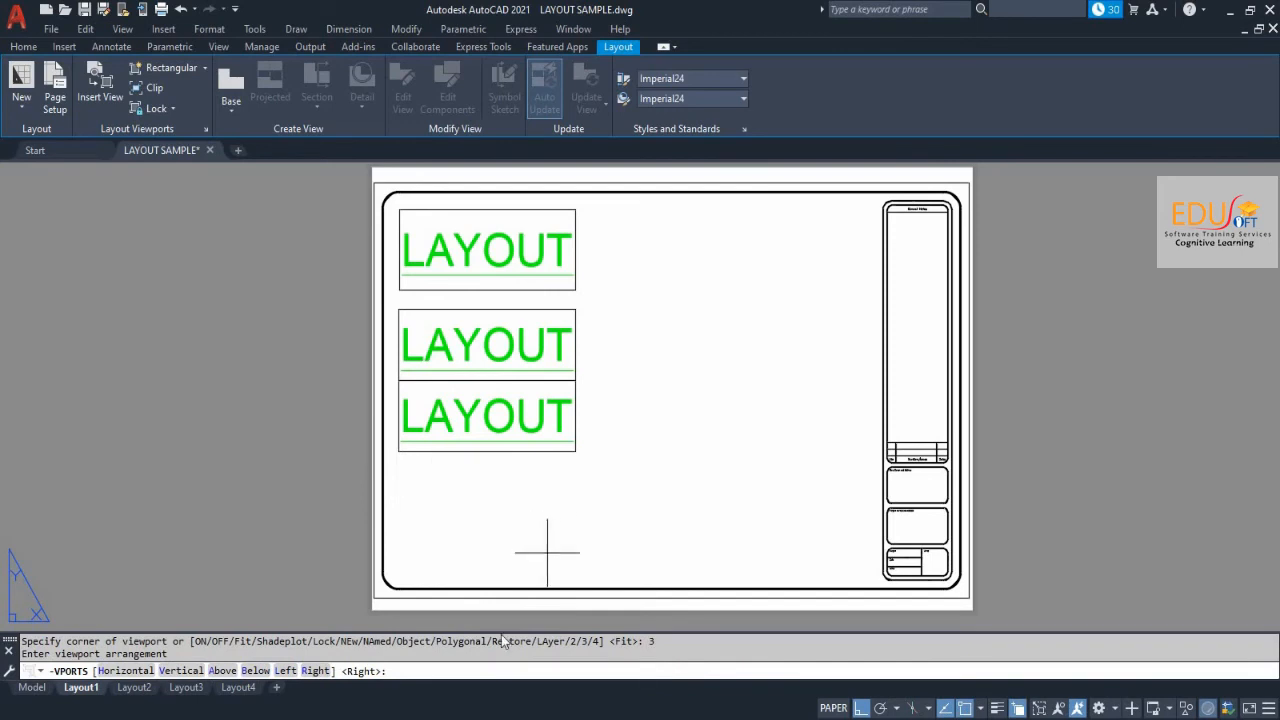
pyautogui.click(315, 671)
pyautogui.click(399, 465)
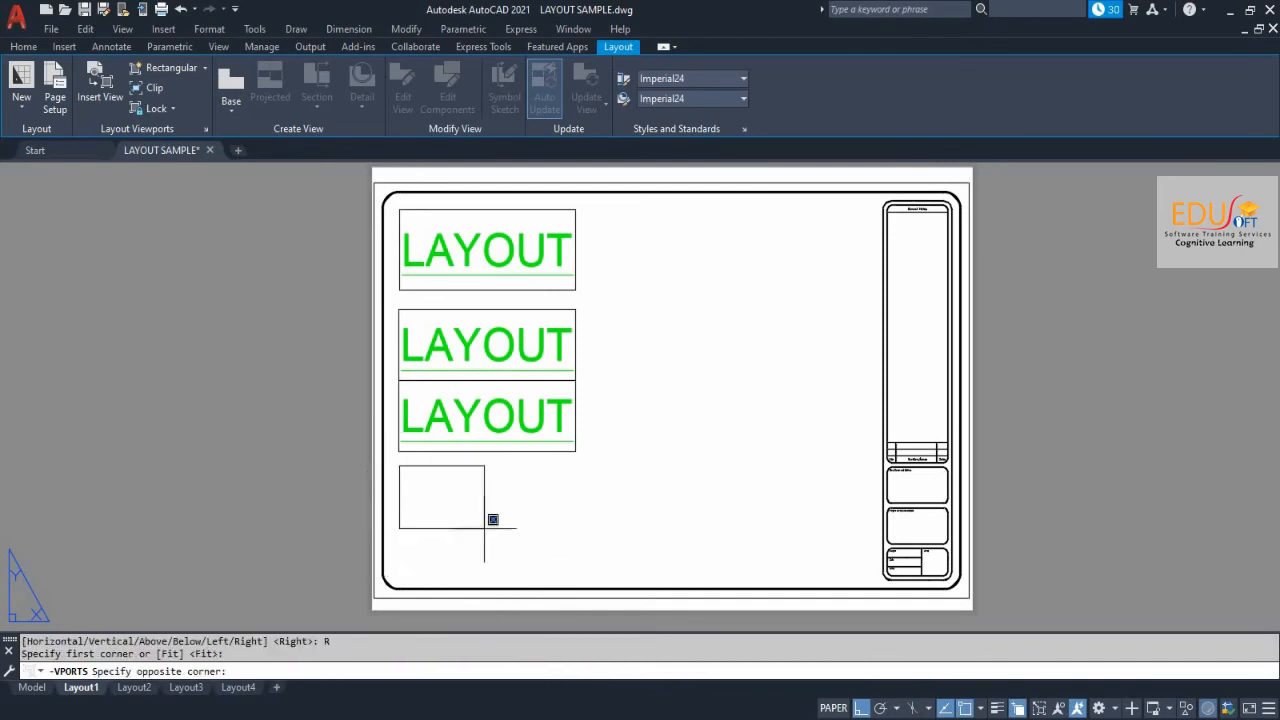
pyautogui.click(575, 578)
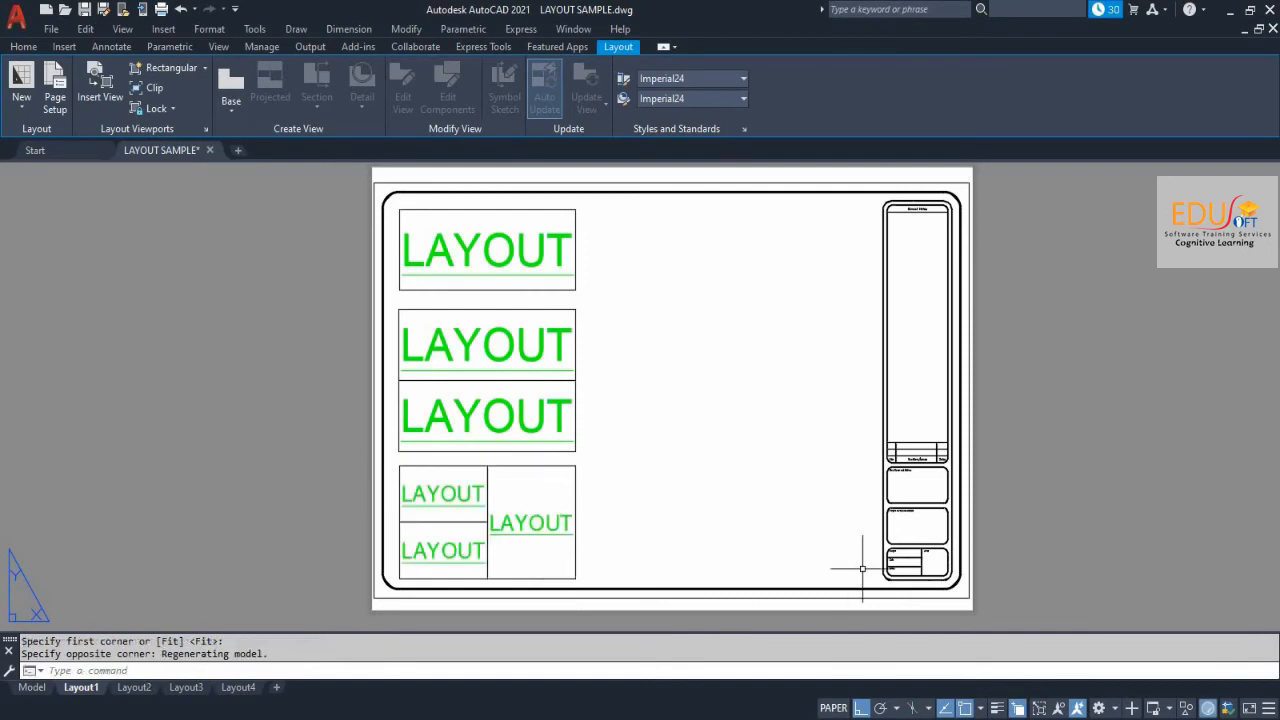
# Step: Create a closed six-sided polygonal viewport beside the top single viewport, with a left edge about 36 units long and a stepped, sloping lower edge
pyautogui.click(203, 67)
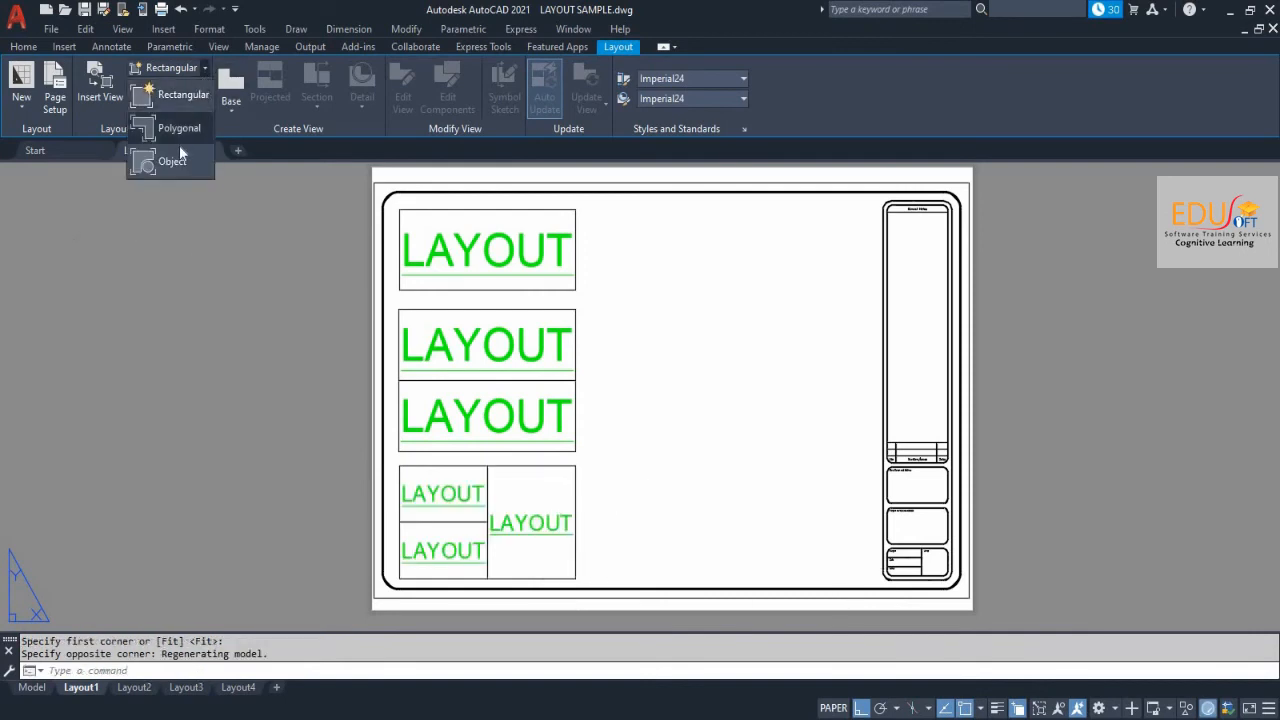
pyautogui.click(170, 130)
pyautogui.click(590, 211)
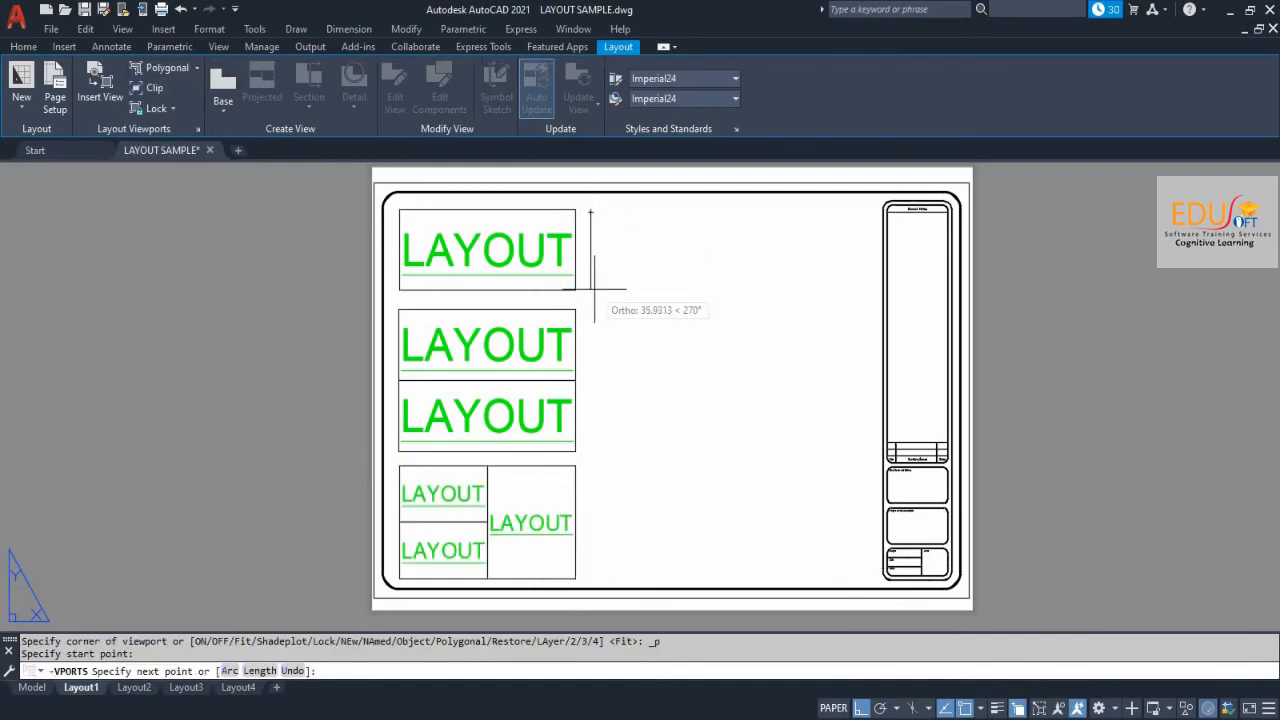
pyautogui.click(590, 289)
pyautogui.click(670, 289)
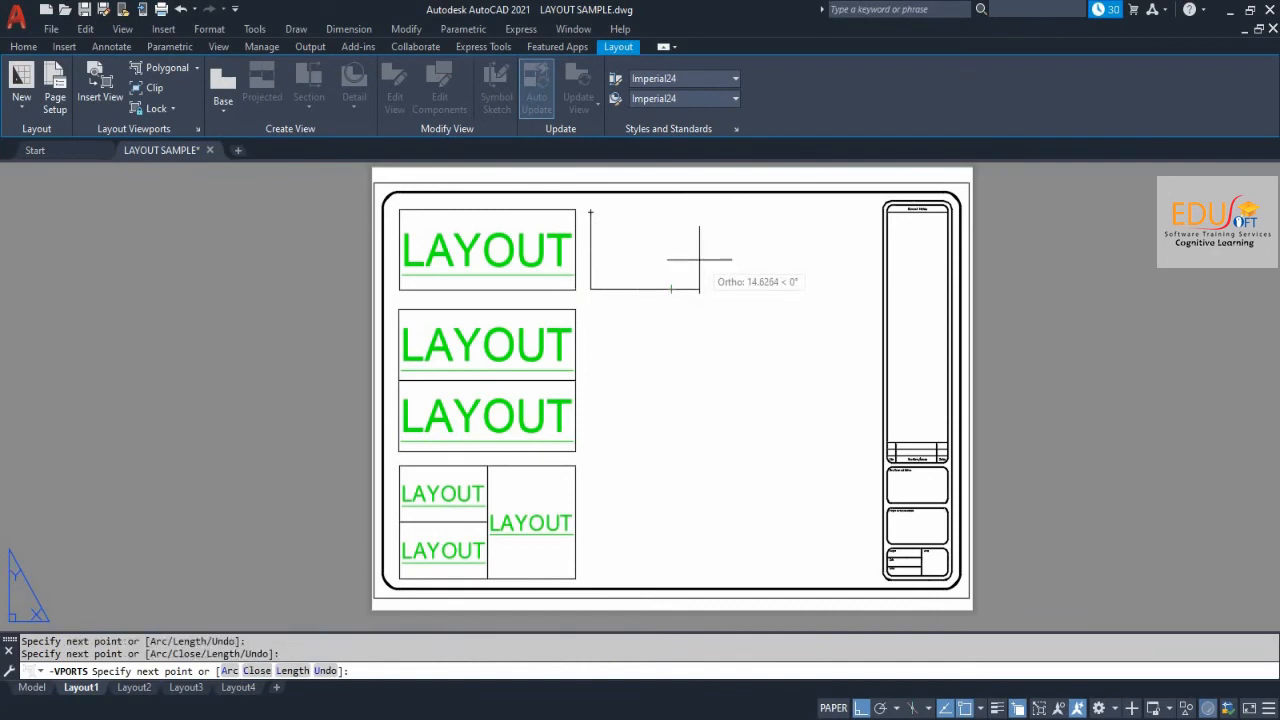
pyautogui.press('F8')
pyautogui.click(699, 260)
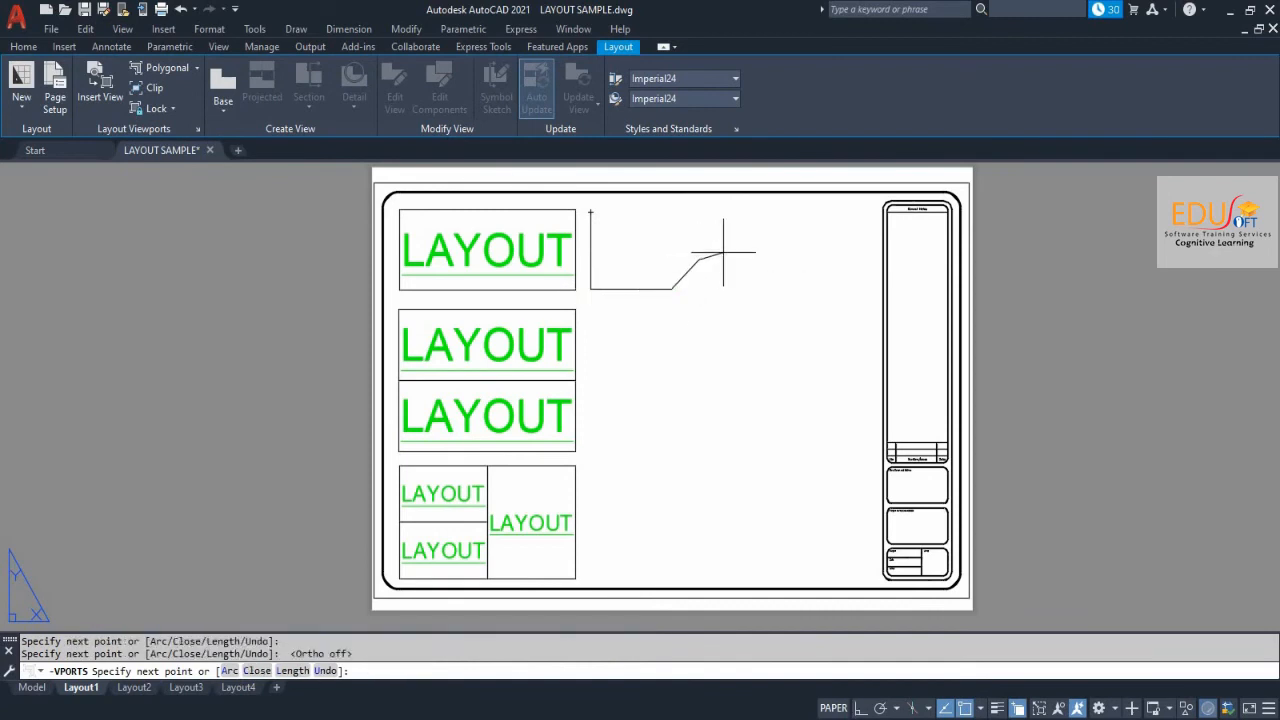
pyautogui.click(785, 262)
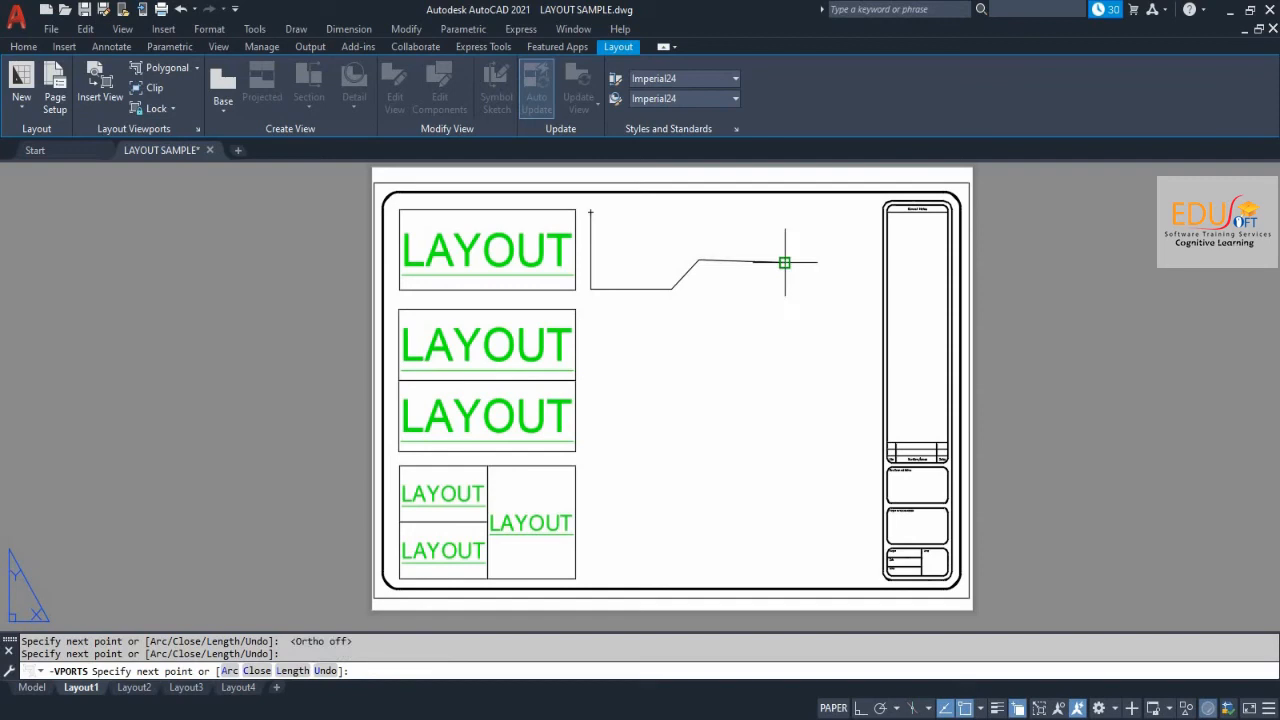
pyautogui.click(786, 206)
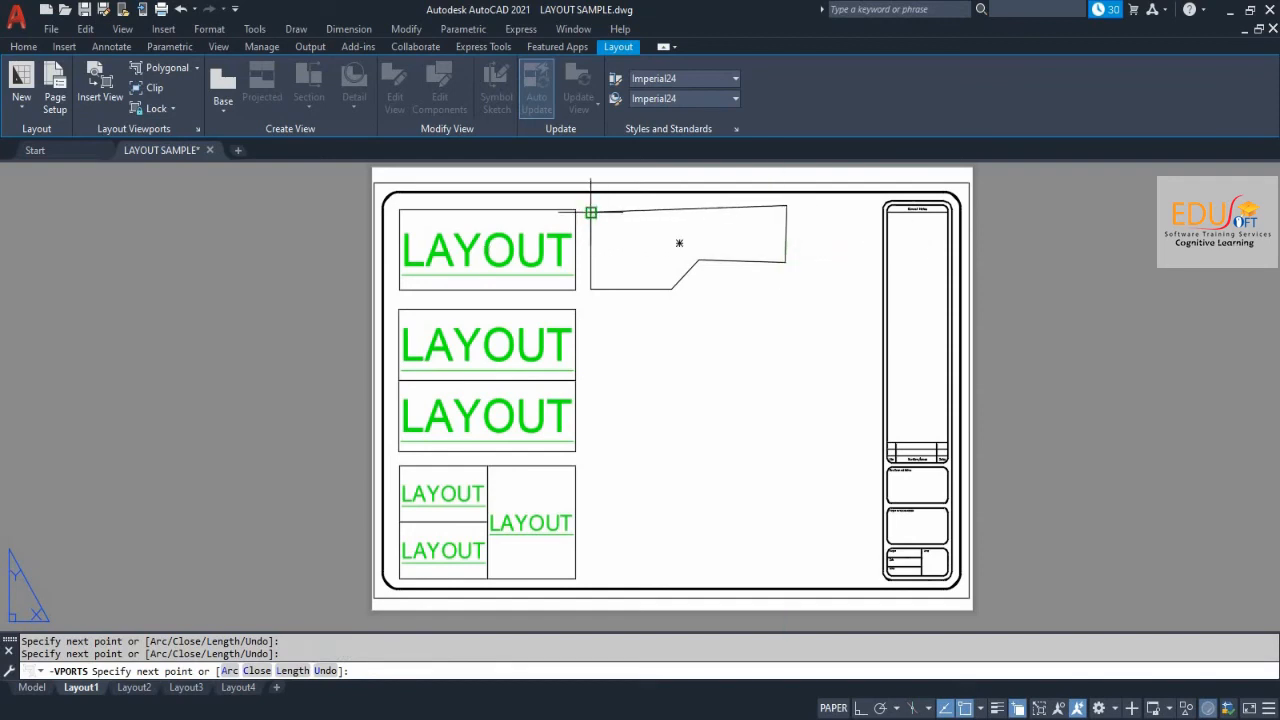
pyautogui.click(591, 212)
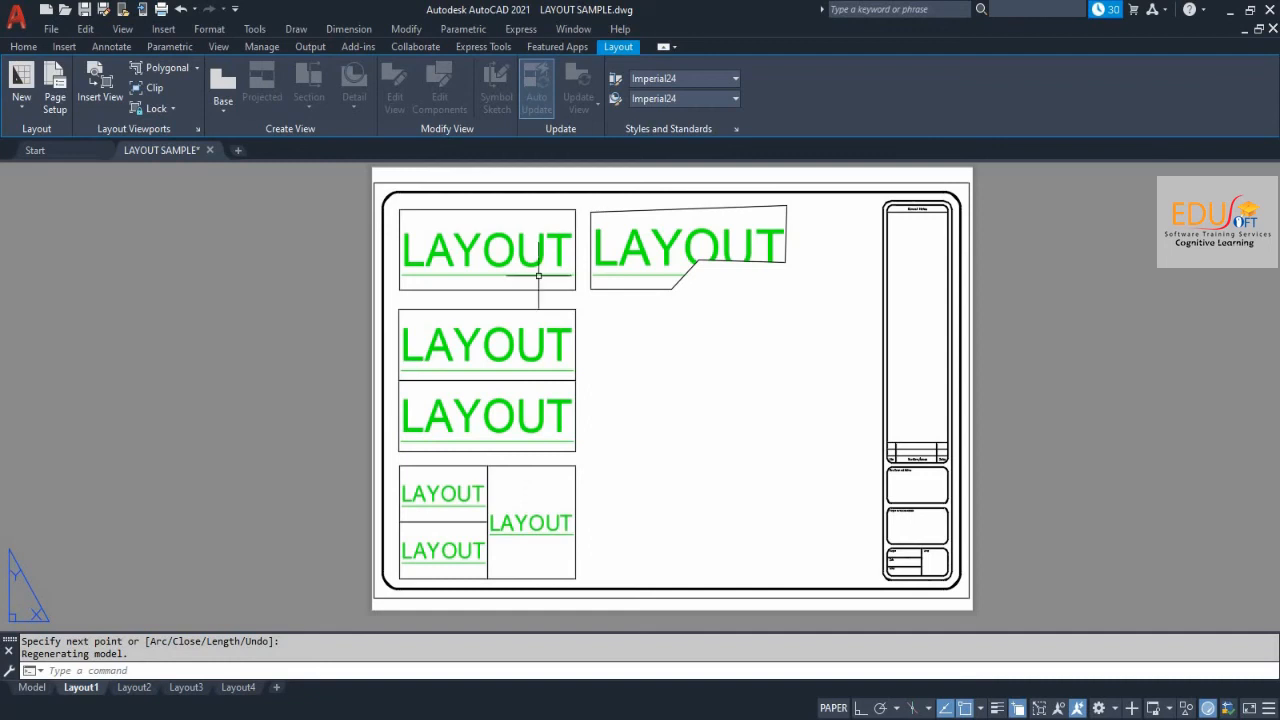
# Step: Draw a circle on the sheet in the empty area below the polygonal viewport
pyautogui.click(197, 67)
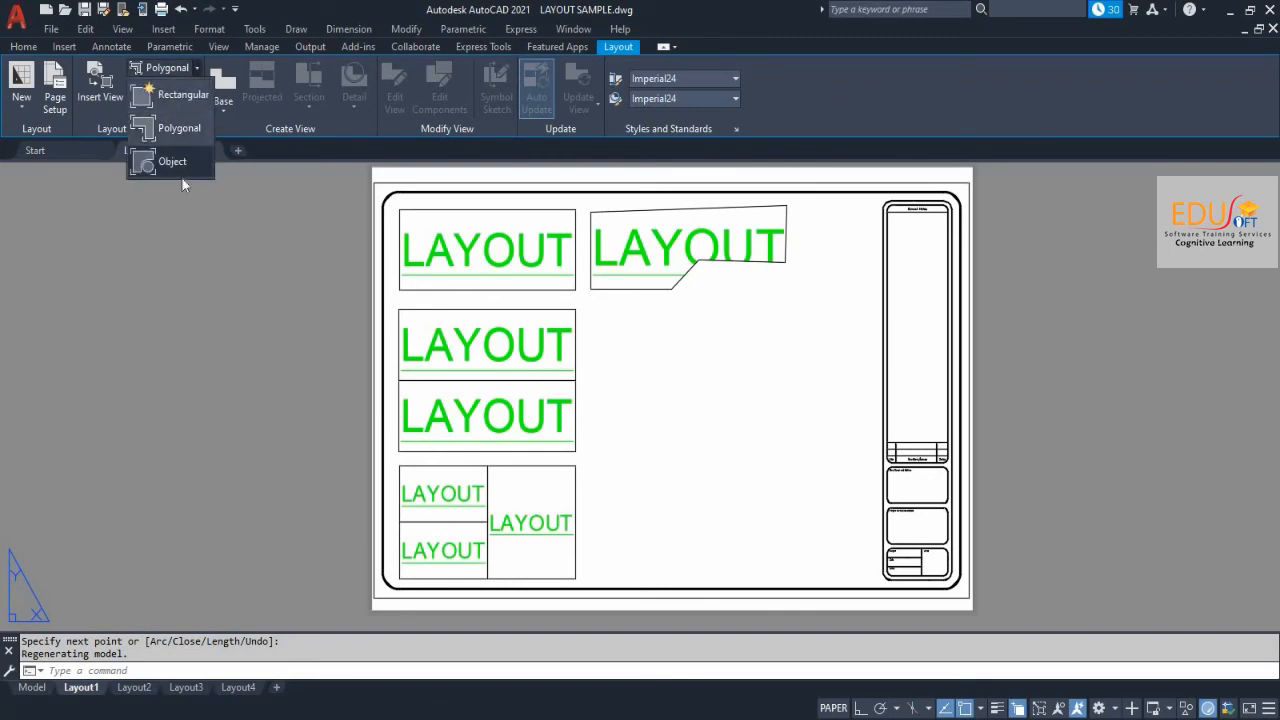
pyautogui.click(23, 46)
pyautogui.click(92, 78)
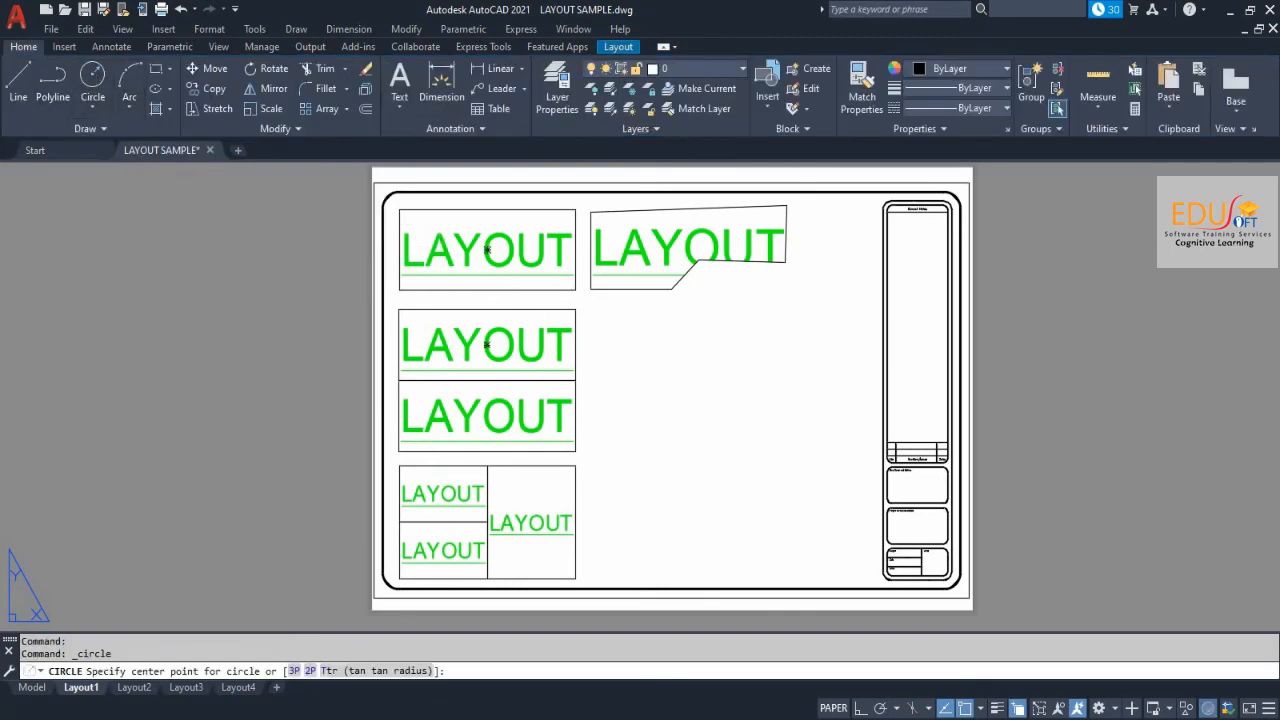
pyautogui.click(690, 367)
pyautogui.click(735, 390)
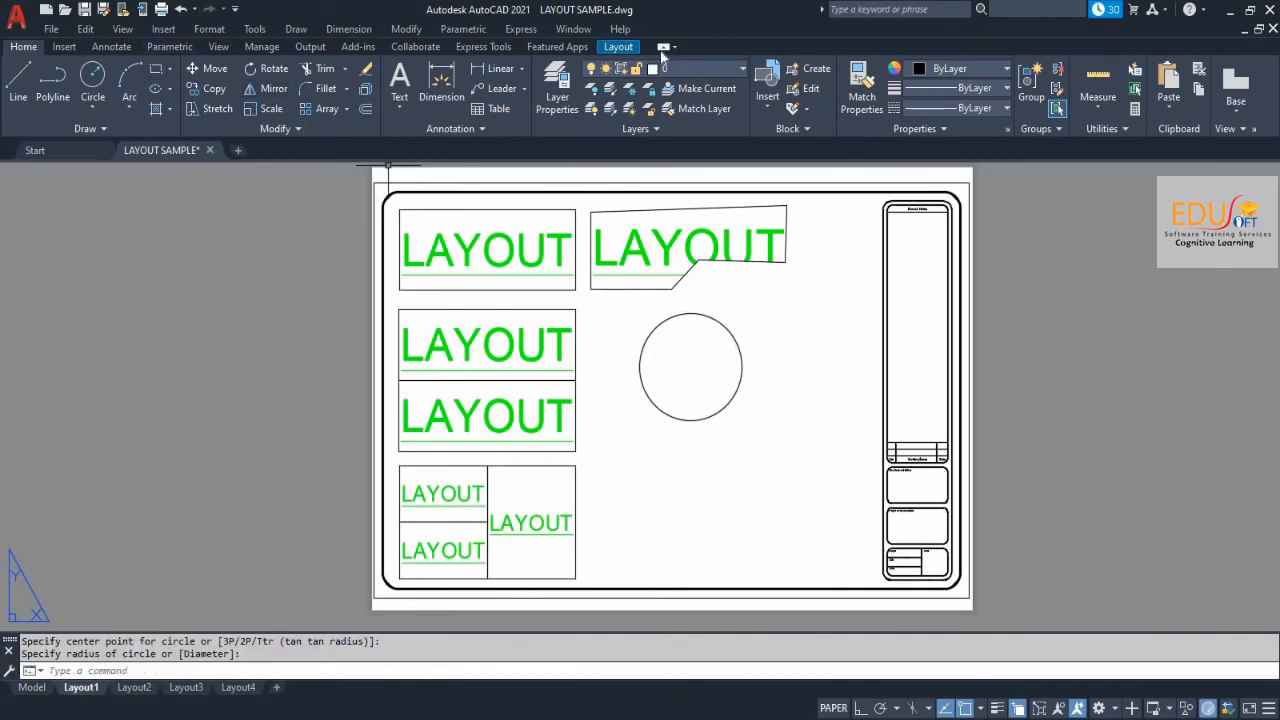
# Step: Convert the circle below the polygonal viewport into a layout viewport using the Object option
pyautogui.click(618, 46)
pyautogui.click(189, 71)
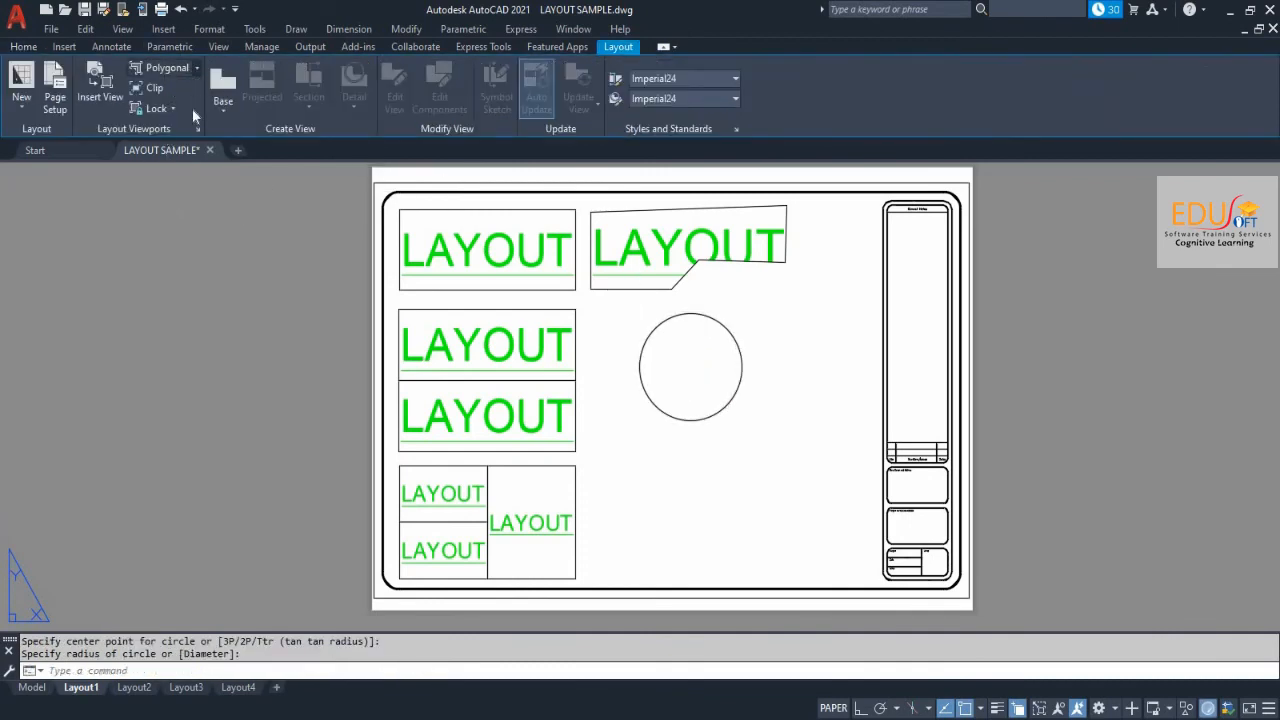
pyautogui.click(166, 166)
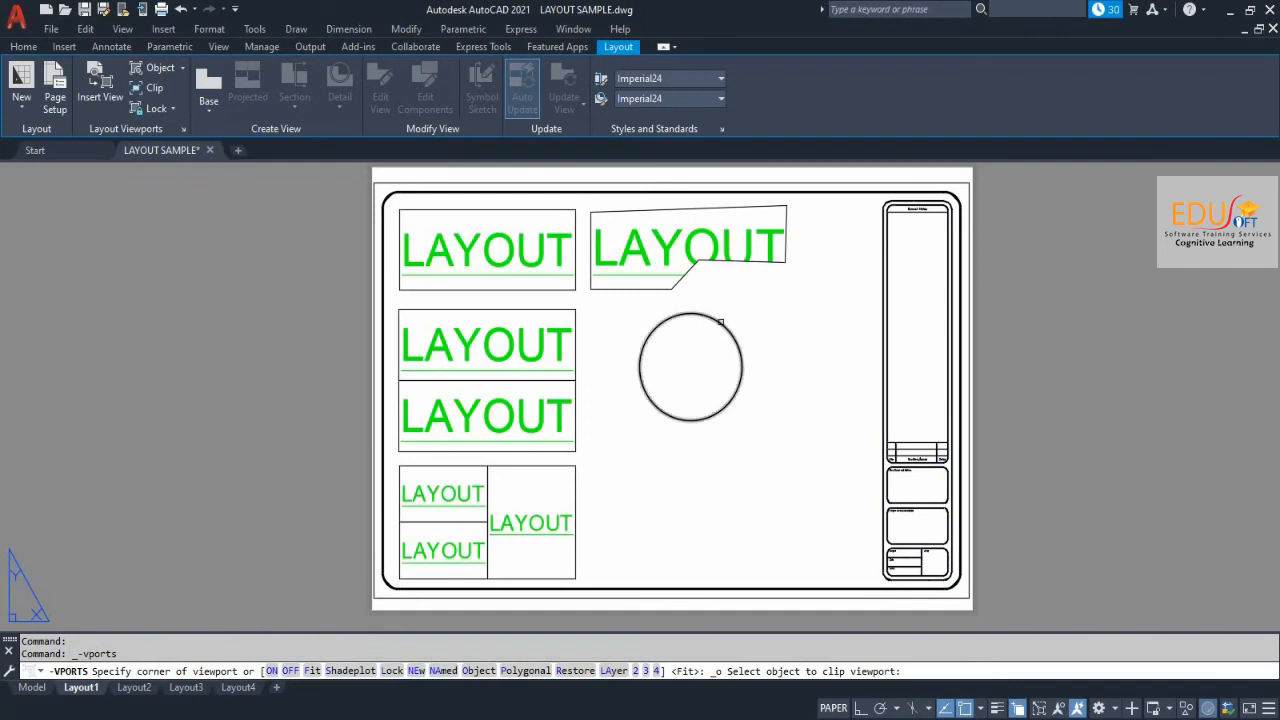
pyautogui.click(718, 326)
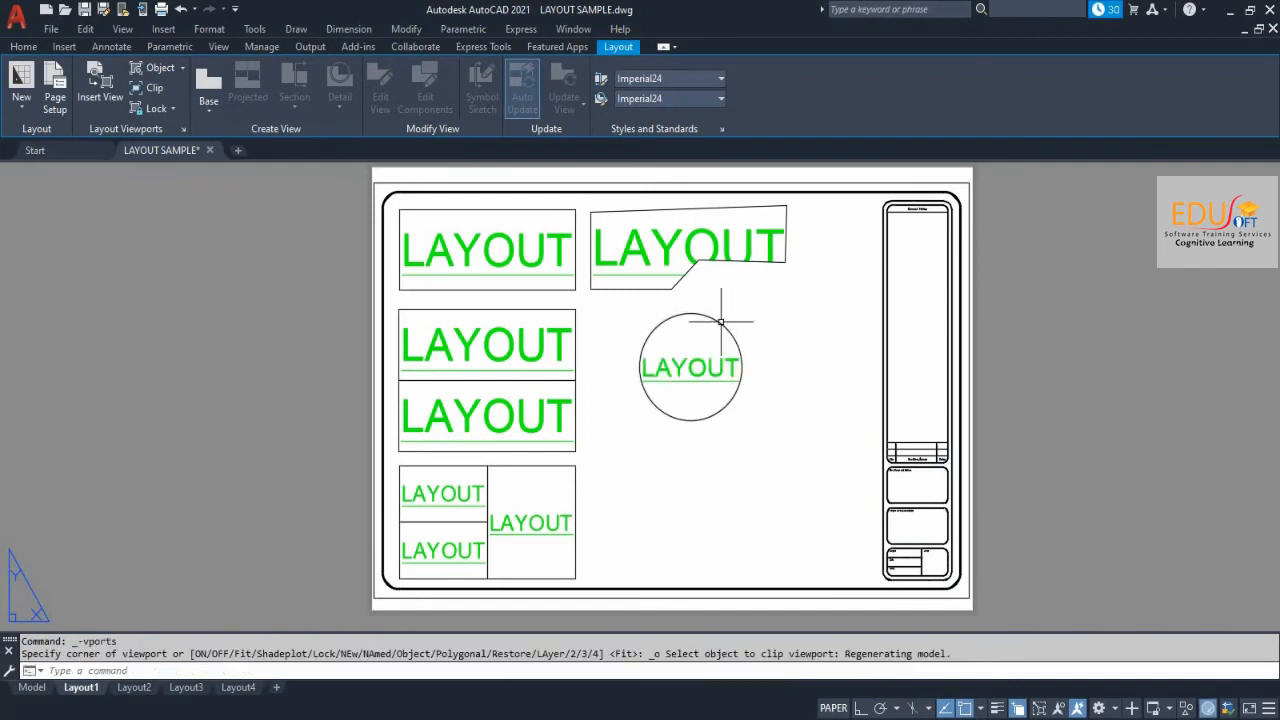
pyautogui.click(809, 597)
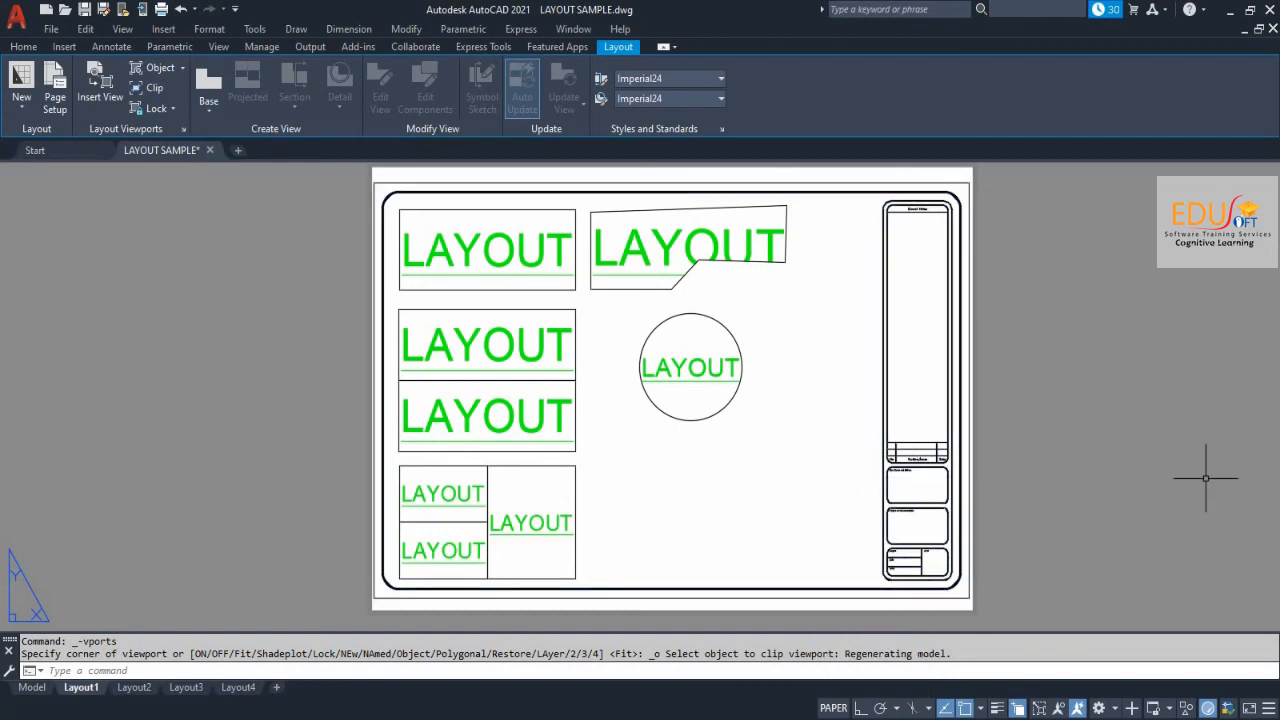